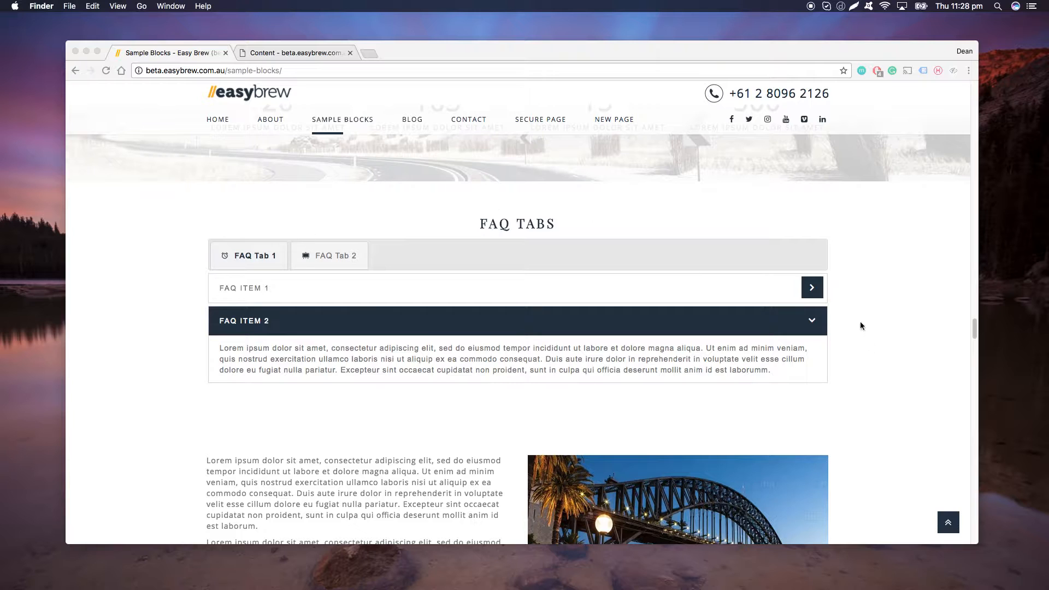
Step: Examine the FAQ Tabs block on the Sample Blocks page by switching between both tabs and expanding and collapsing their items
{"action": "left_click", "coordinate": [812, 320]}
{"action": "left_click", "coordinate": [812, 321]}
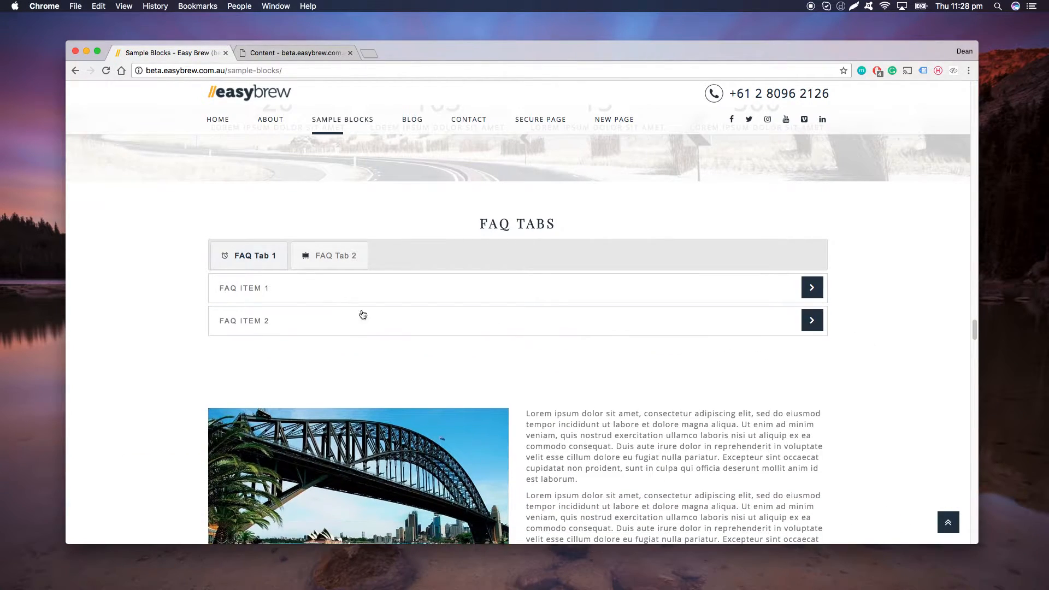
{"action": "left_click", "coordinate": [336, 256]}
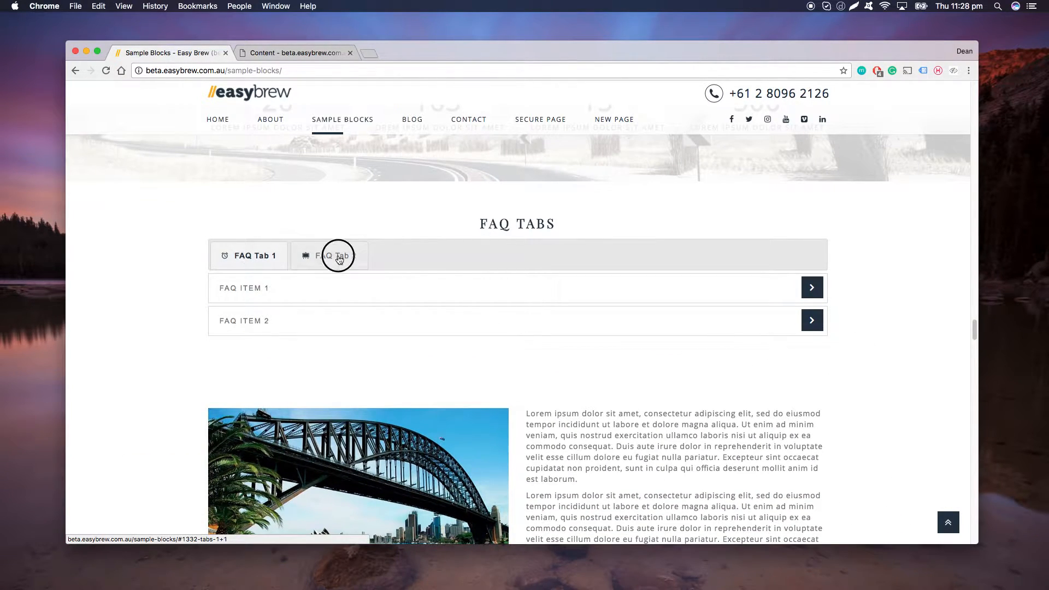
{"action": "left_click", "coordinate": [257, 255]}
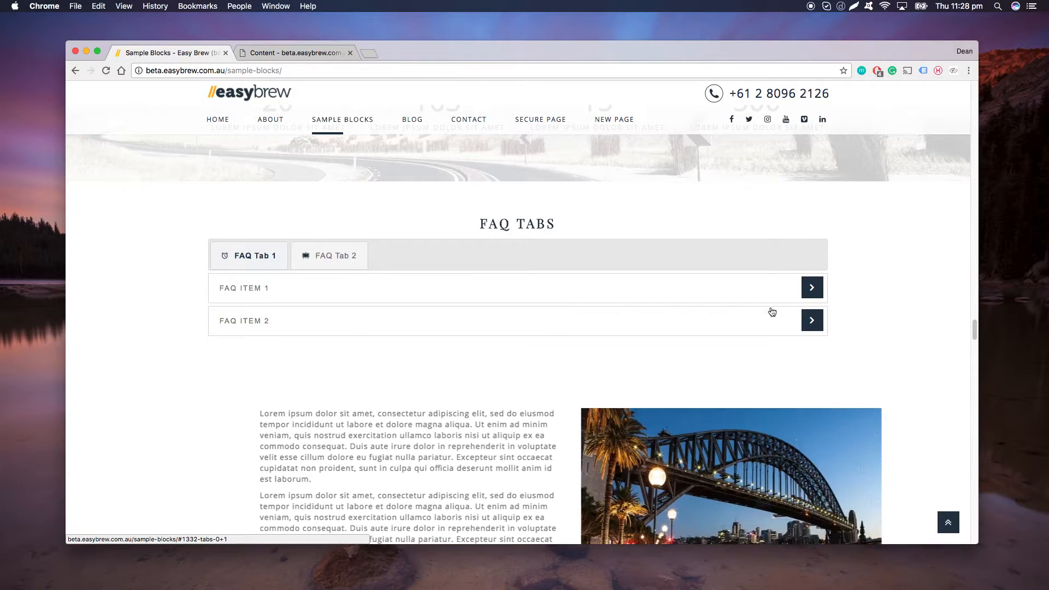
{"action": "left_click", "coordinate": [812, 290]}
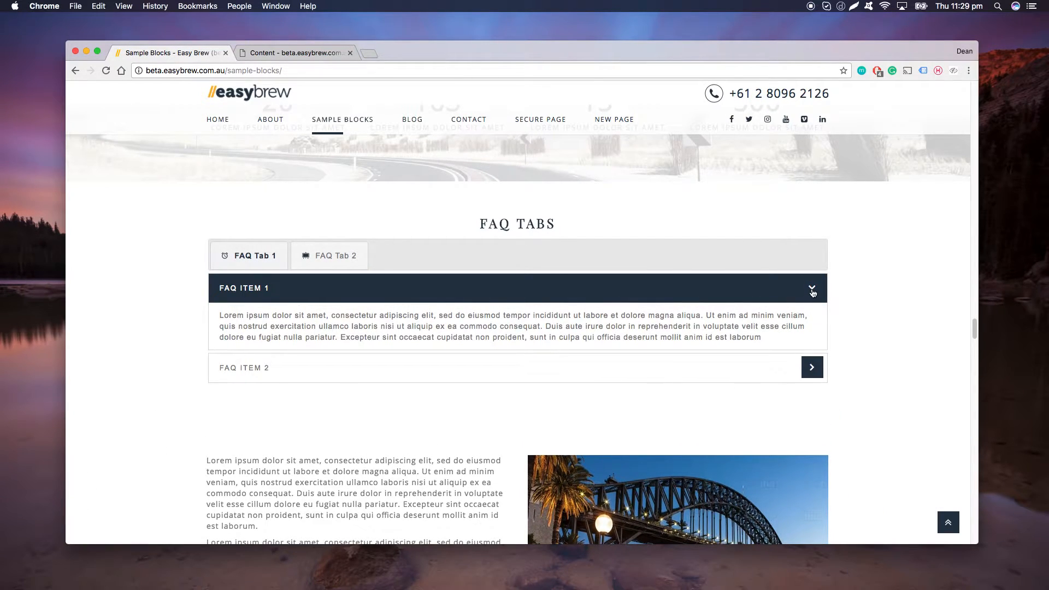
{"action": "left_click", "coordinate": [812, 292]}
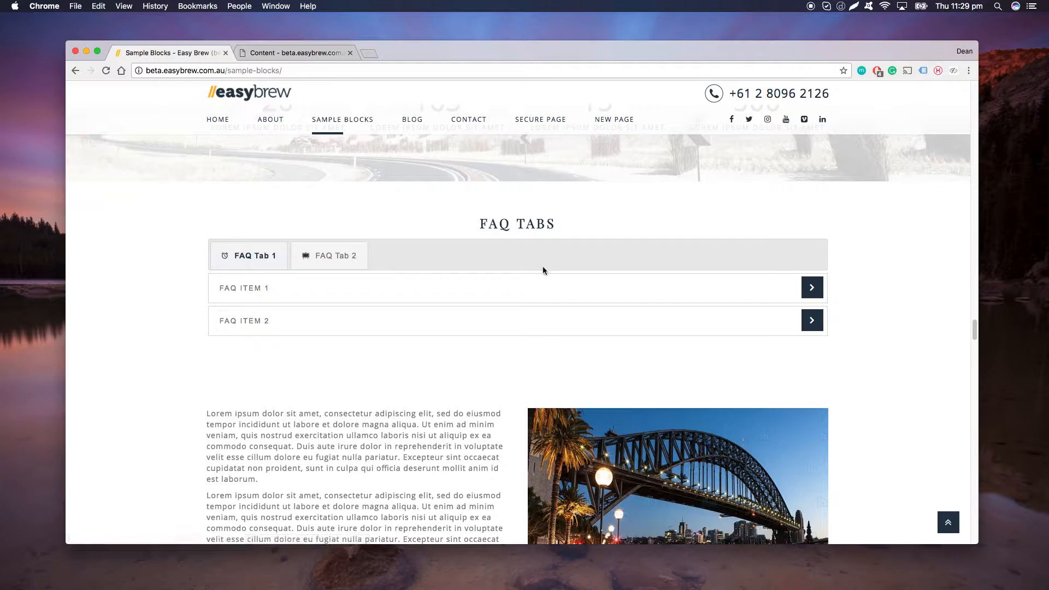
{"action": "left_click", "coordinate": [324, 259]}
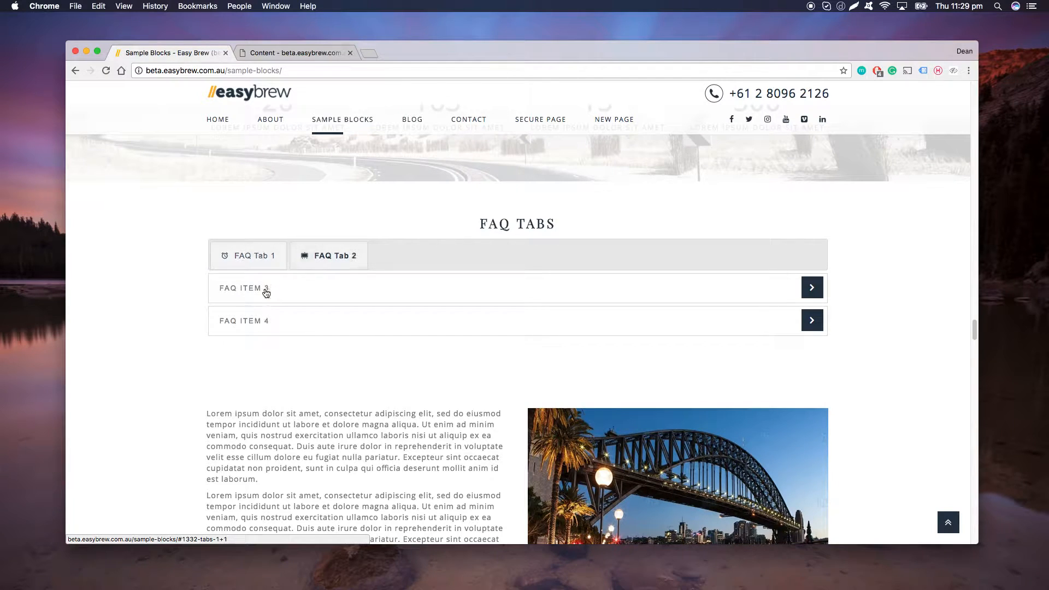
{"action": "left_click", "coordinate": [802, 290]}
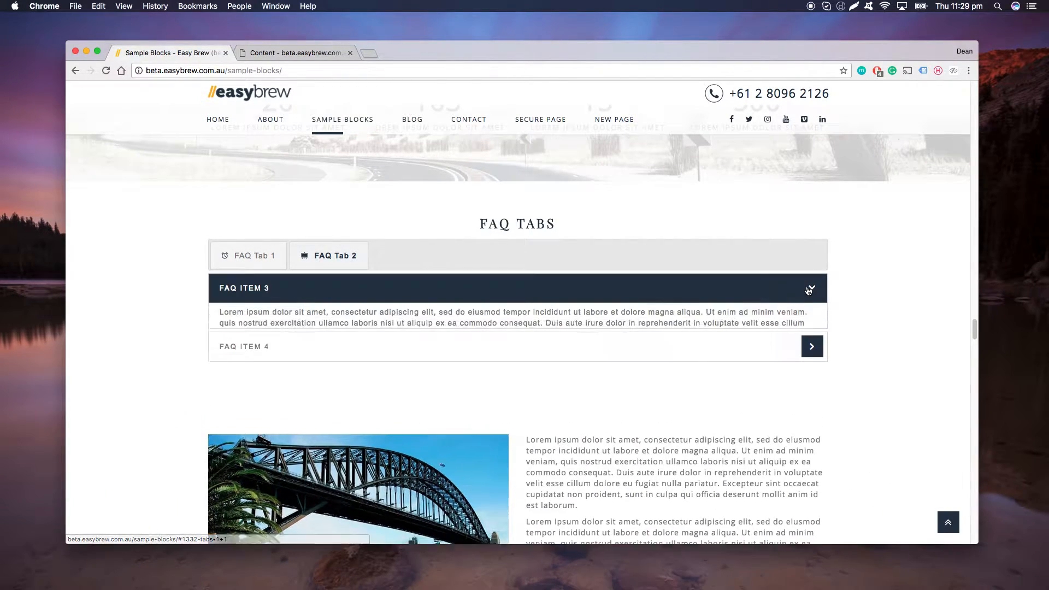
{"action": "left_click", "coordinate": [811, 287]}
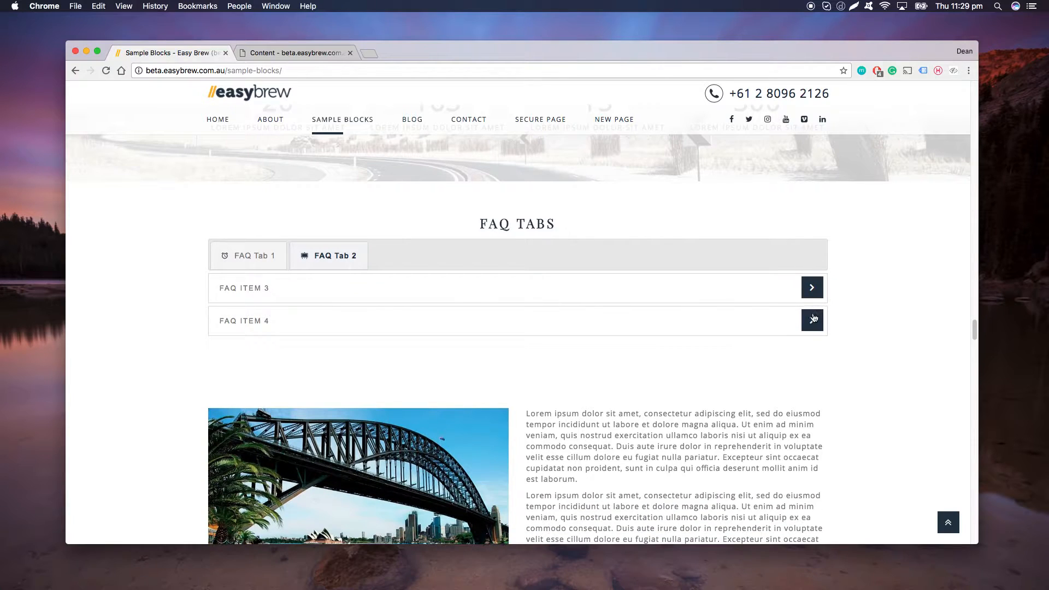
Step: In the Umbraco content editor, start a new Accordion (Tabbed) Section under the Page Elements of New page
{"action": "left_click", "coordinate": [285, 53]}
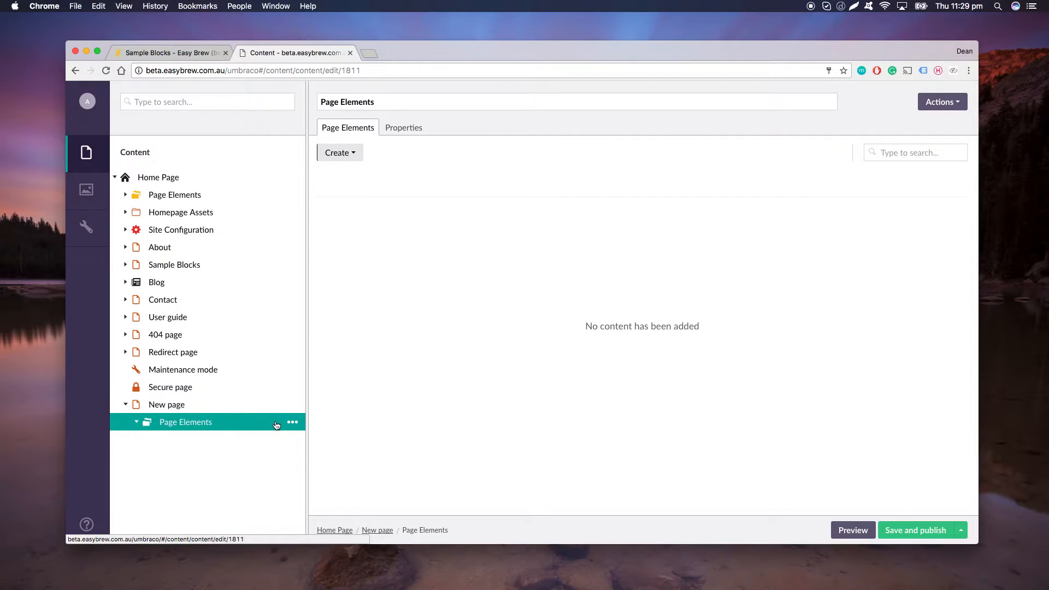
{"action": "left_click", "coordinate": [293, 423]}
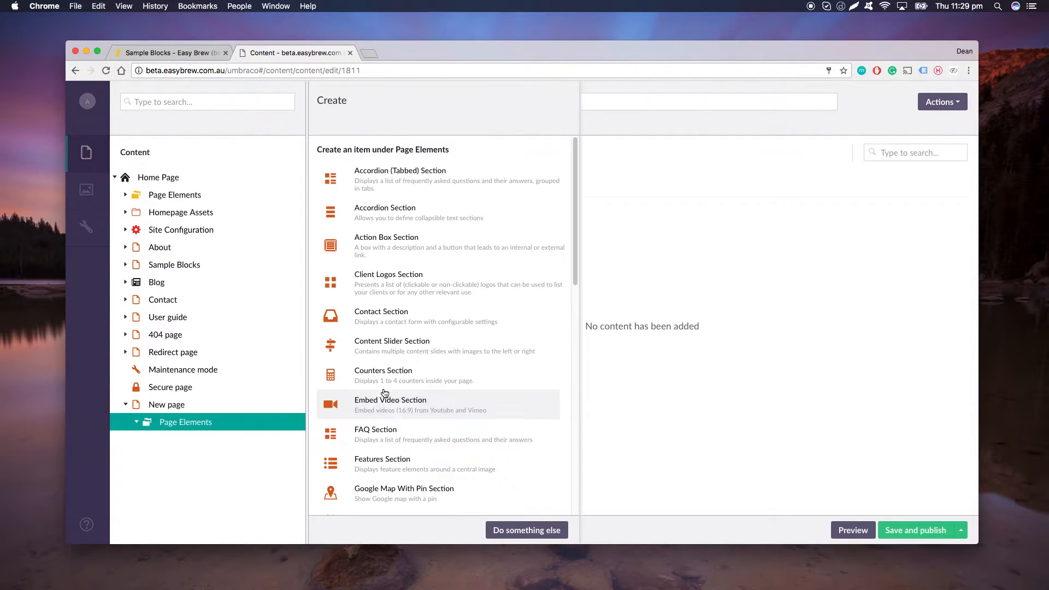
{"action": "left_click", "coordinate": [405, 191]}
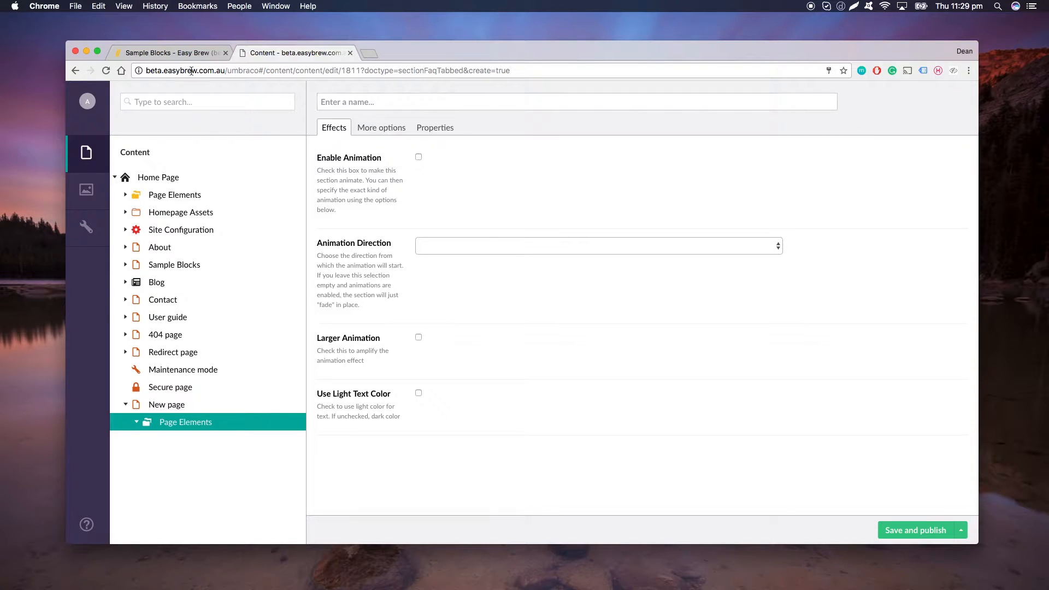
Step: Save and publish the new section as "Example Tabbed Accordion" with animation enabled
{"action": "left_click", "coordinate": [181, 52]}
{"action": "left_click_drag", "start_coordinate": [573, 227], "coordinate": [472, 229]}
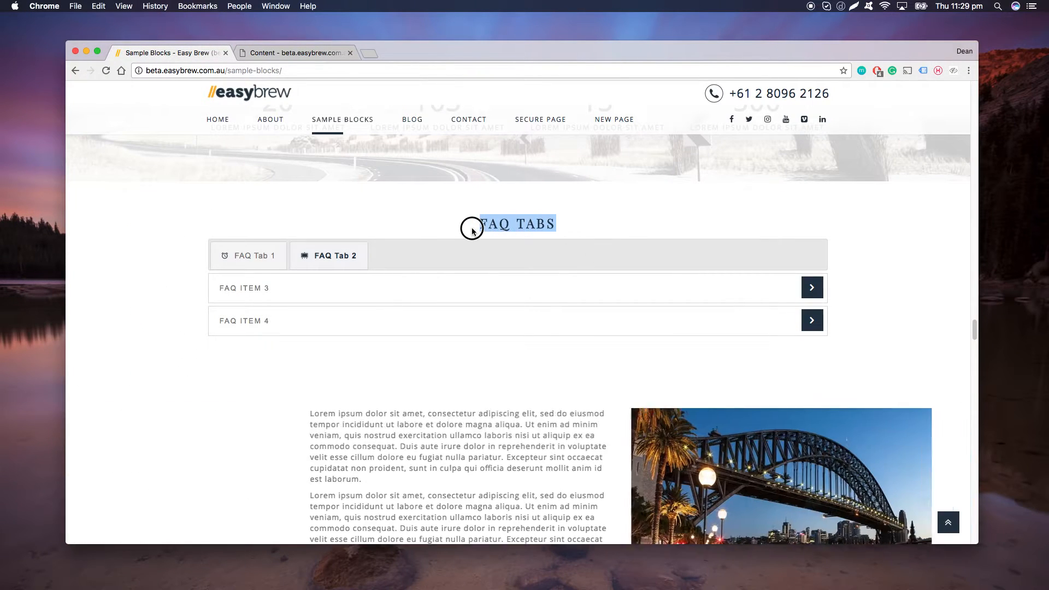
{"action": "left_click", "coordinate": [280, 51]}
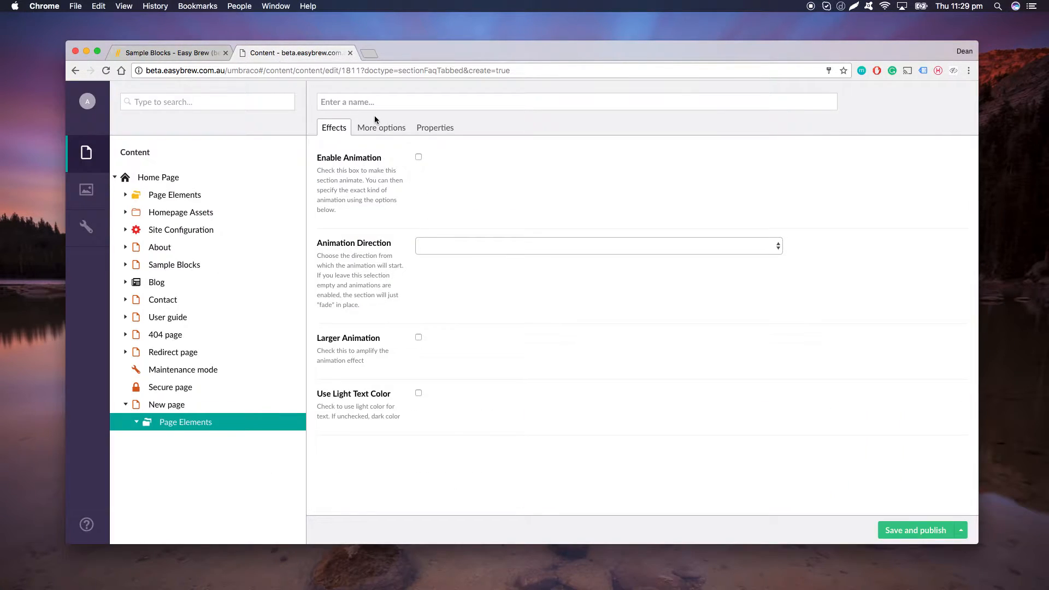
{"action": "type", "text": "EXam"}
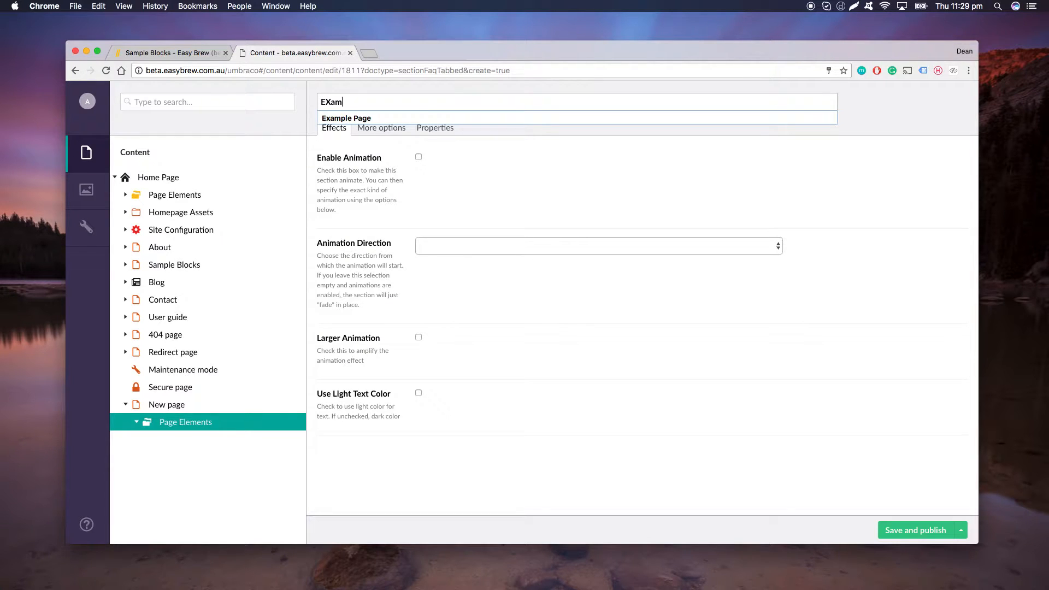
{"action": "type", "text": "ple Tabbed Accordion"}
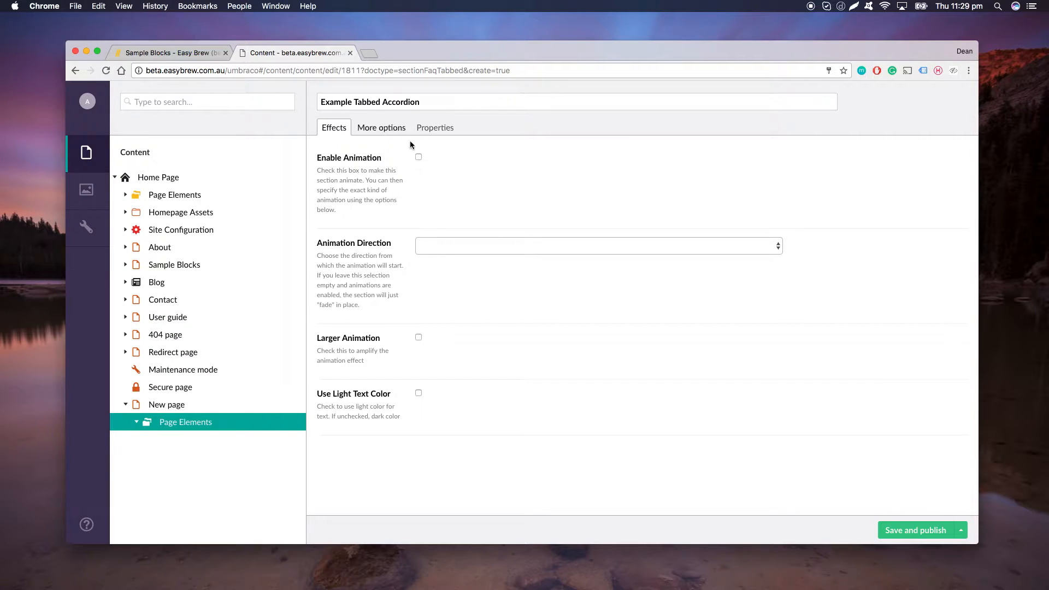
{"action": "left_click", "coordinate": [419, 158]}
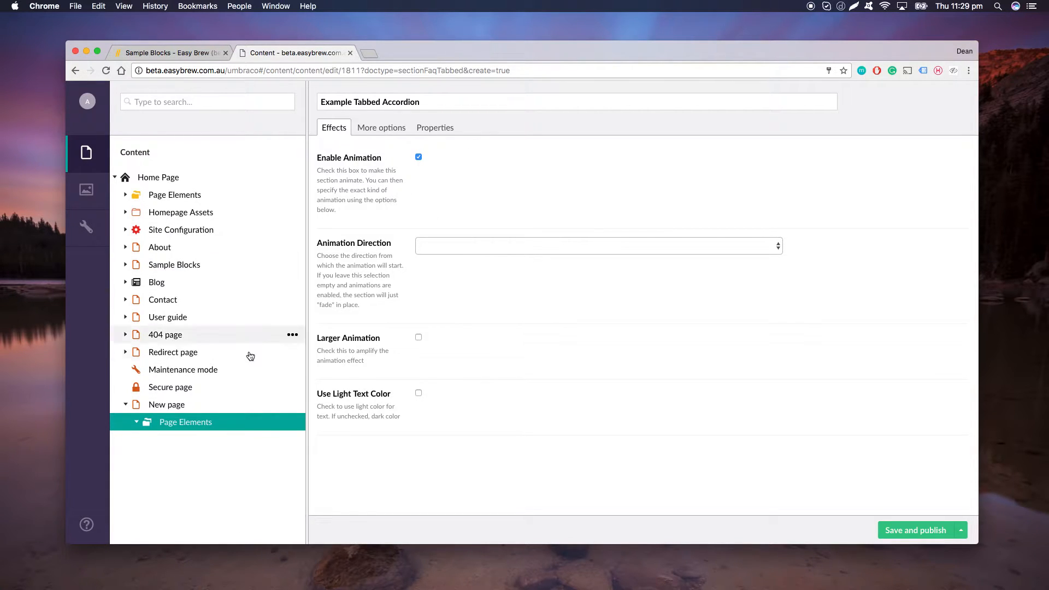
{"action": "left_click", "coordinate": [910, 531]}
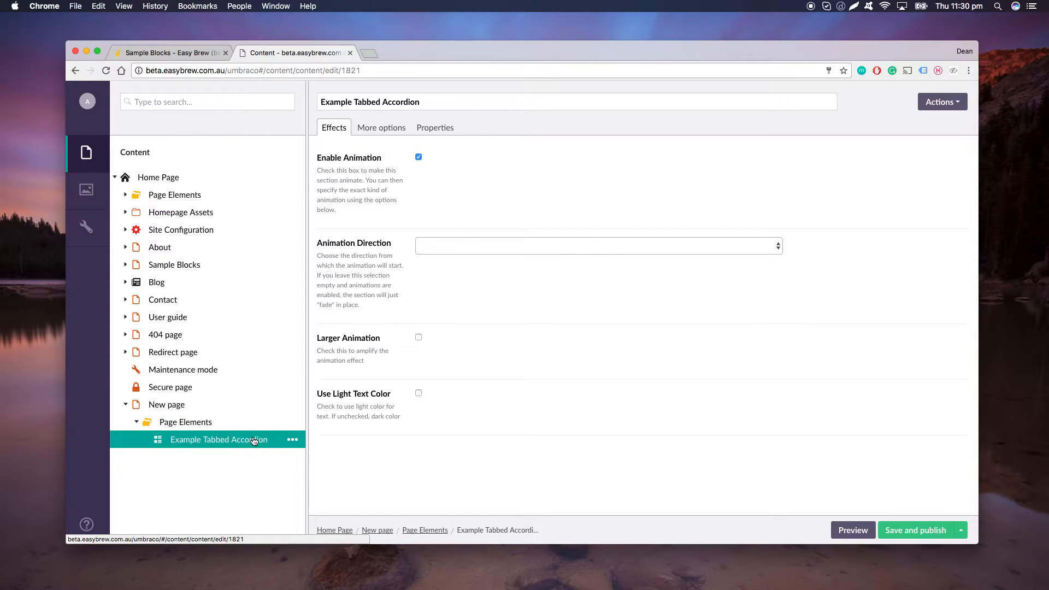
Step: Create an FAQ Tab under Example Tabbed Accordion and name it "Example tab one"
{"action": "left_click", "coordinate": [293, 443]}
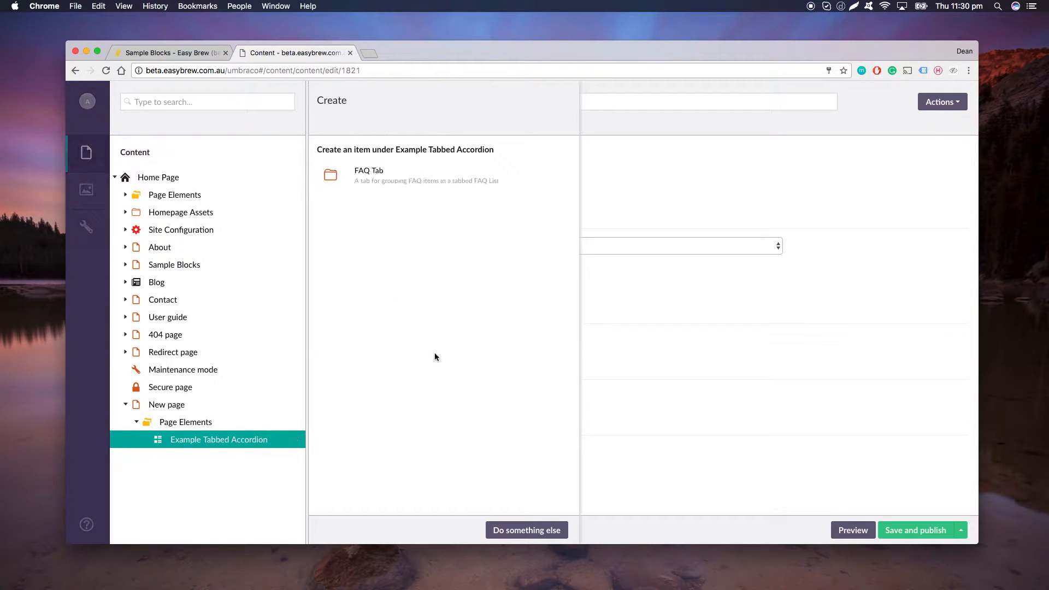
{"action": "left_click", "coordinate": [408, 185]}
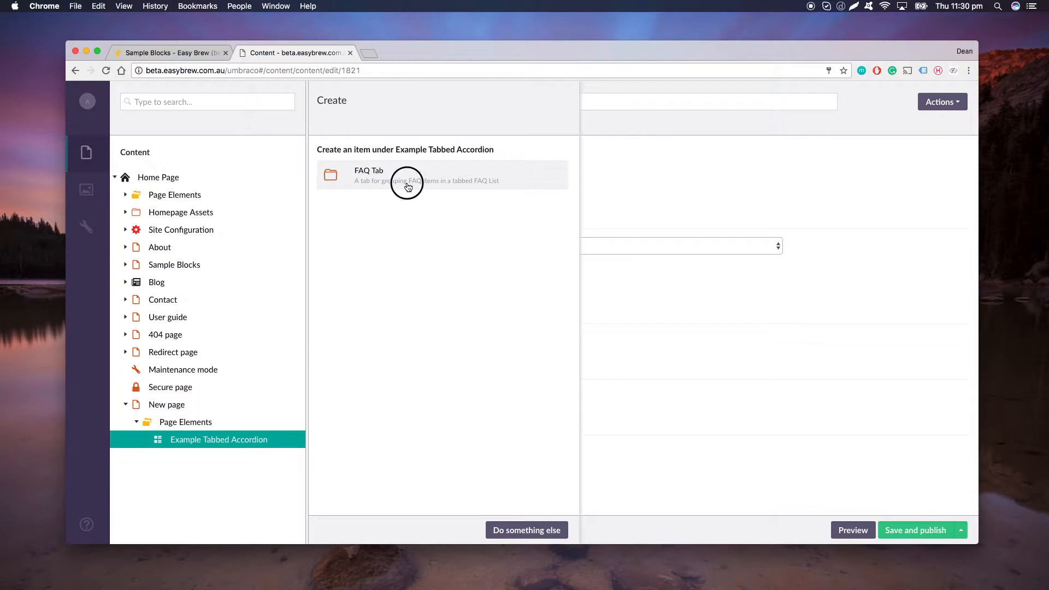
{"action": "left_click", "coordinate": [132, 48]}
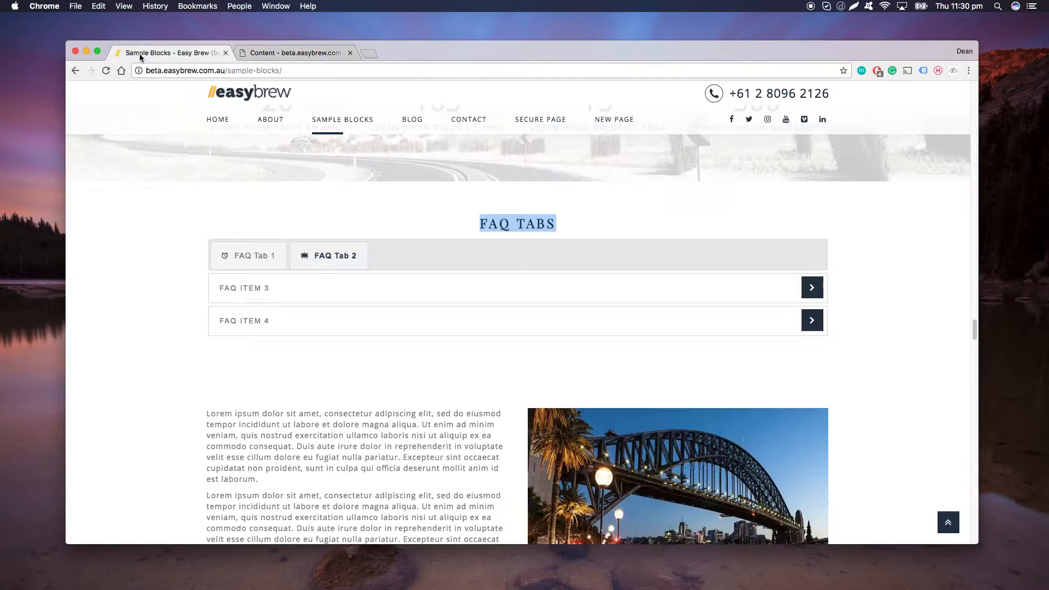
{"action": "left_click", "coordinate": [262, 263]}
{"action": "left_click", "coordinate": [316, 261]}
{"action": "left_click", "coordinate": [253, 256]}
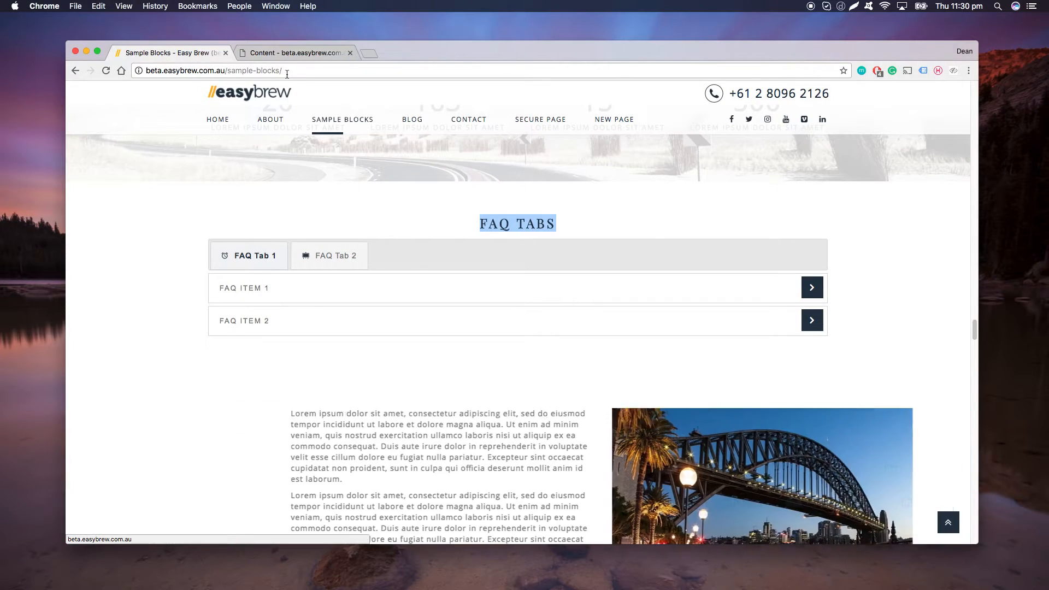
{"action": "left_click", "coordinate": [289, 53]}
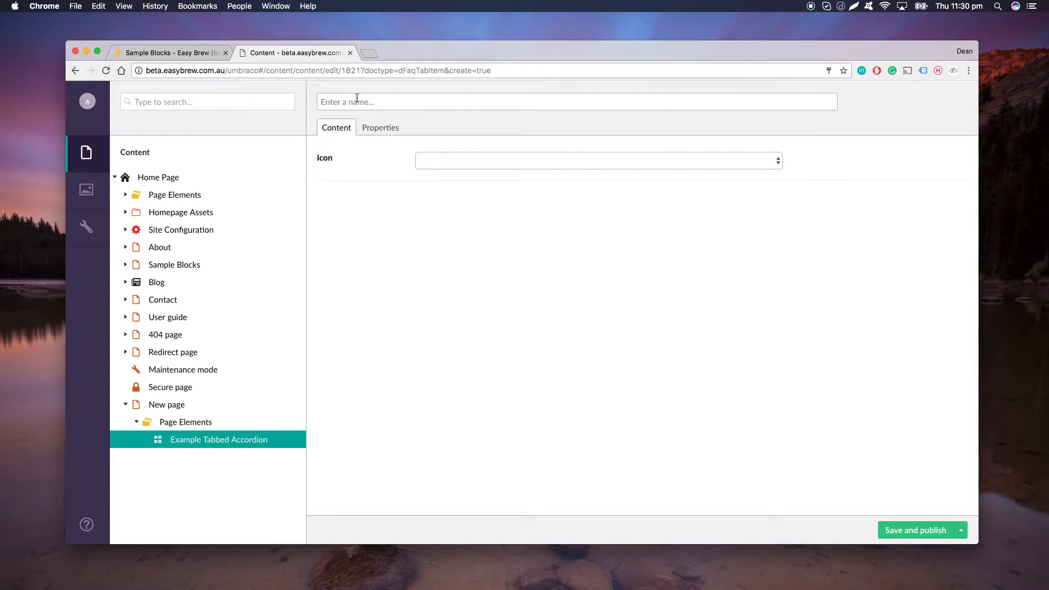
{"action": "type", "text": "Ex"}
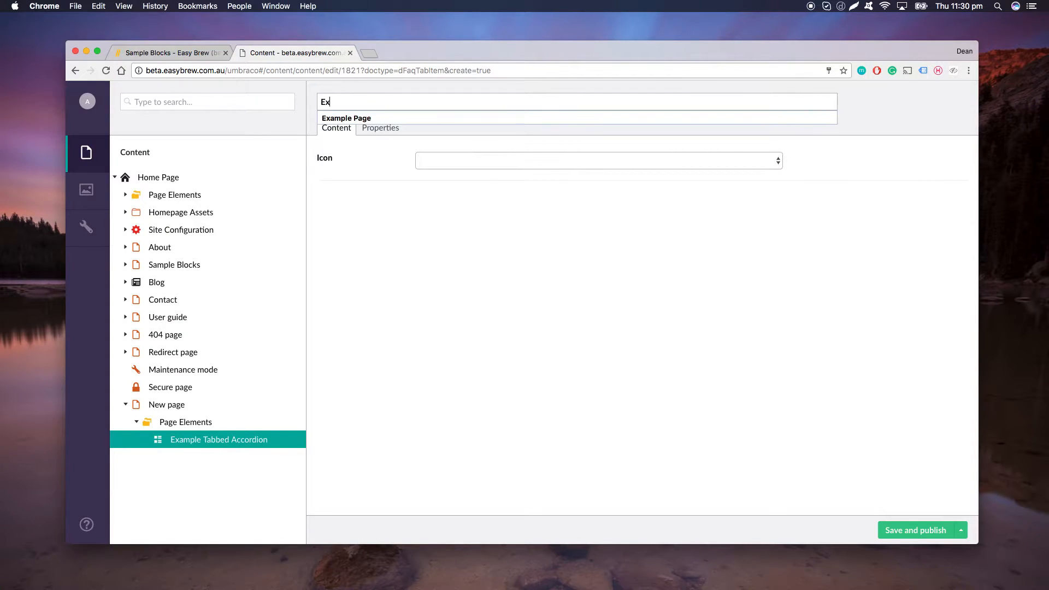
{"action": "type", "text": "ample tab one"}
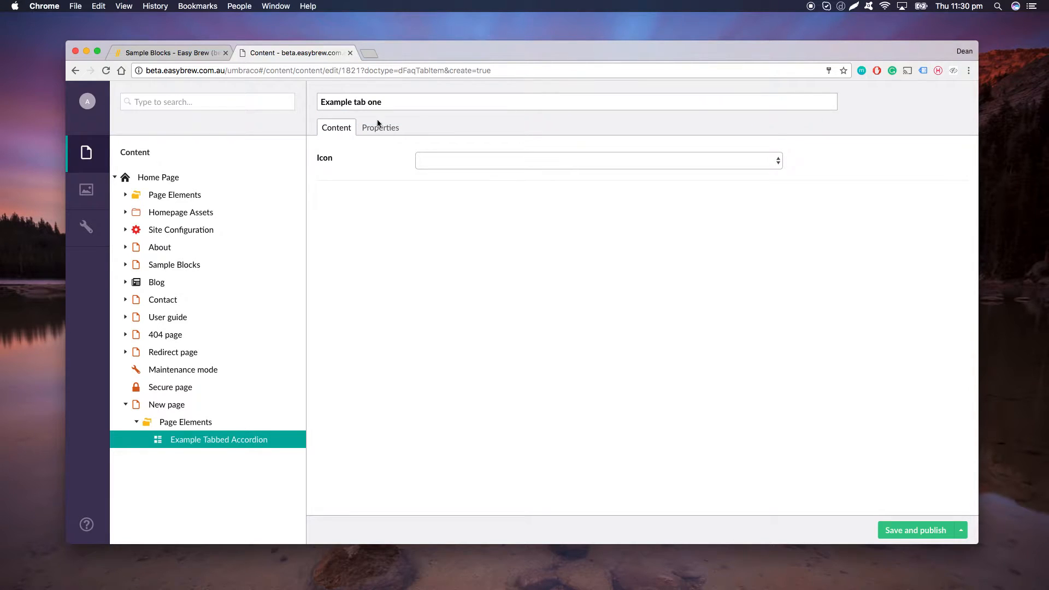
Step: Set the icon of Example tab one to ion-android-stopwatch, and save and publish the tab
{"action": "left_click", "coordinate": [505, 160]}
{"action": "scroll", "coordinate": [502, 379], "scroll_direction": "down", "scroll_amount": 20}
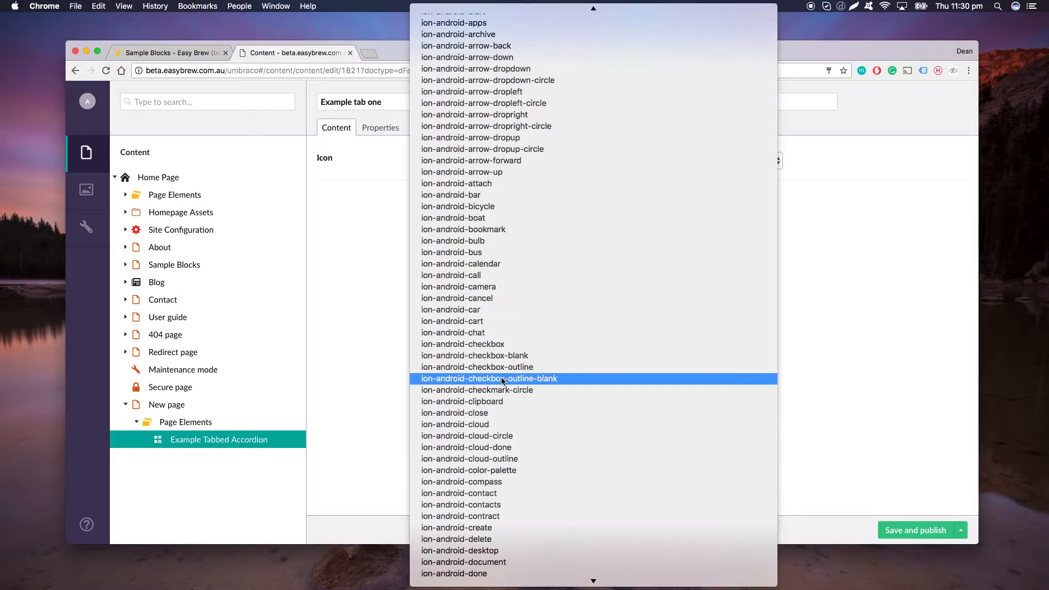
{"action": "scroll", "coordinate": [497, 381], "scroll_direction": "down", "scroll_amount": 3}
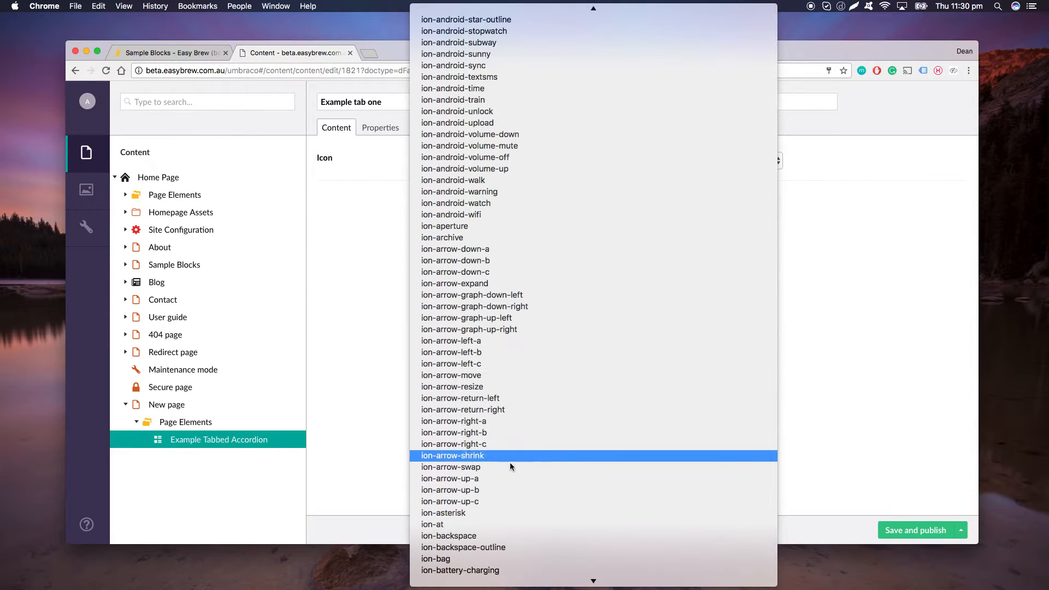
{"action": "scroll", "coordinate": [496, 333], "scroll_direction": "up", "scroll_amount": 15}
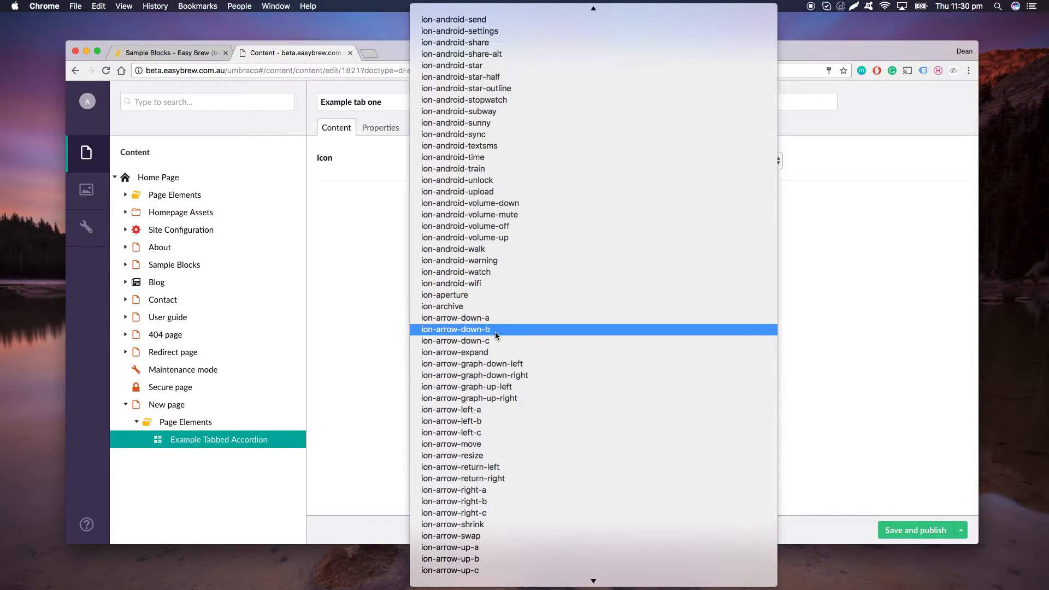
{"action": "scroll", "coordinate": [495, 331], "scroll_direction": "up", "scroll_amount": 2}
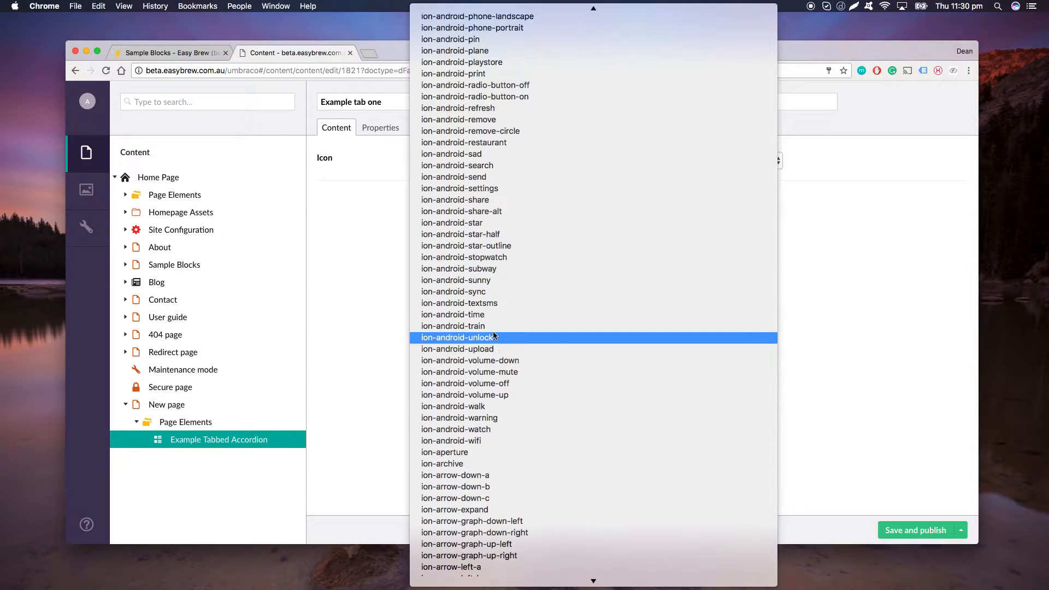
{"action": "left_click", "coordinate": [486, 257]}
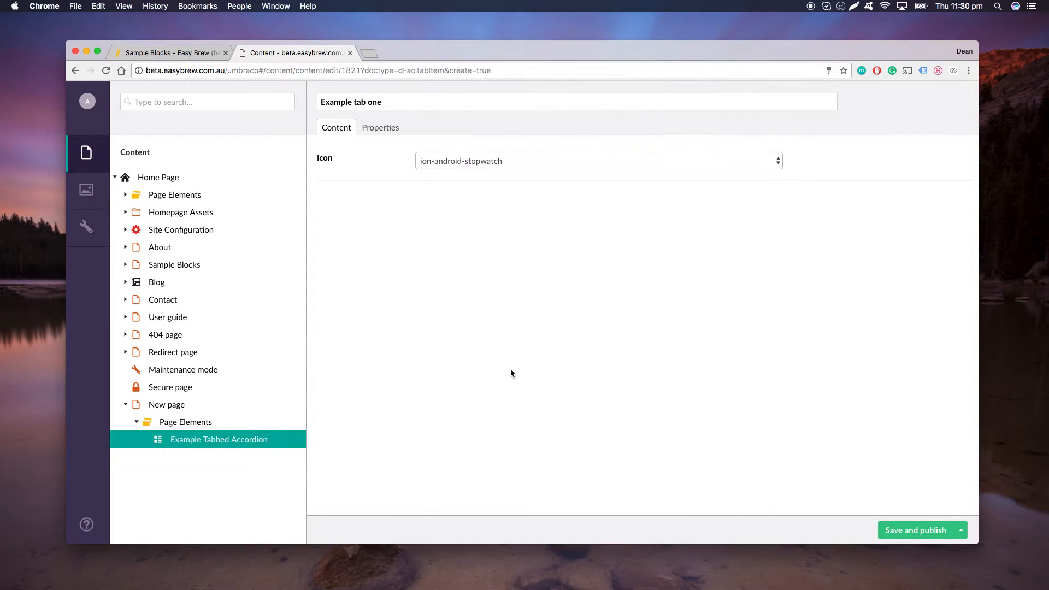
{"action": "left_click", "coordinate": [895, 530]}
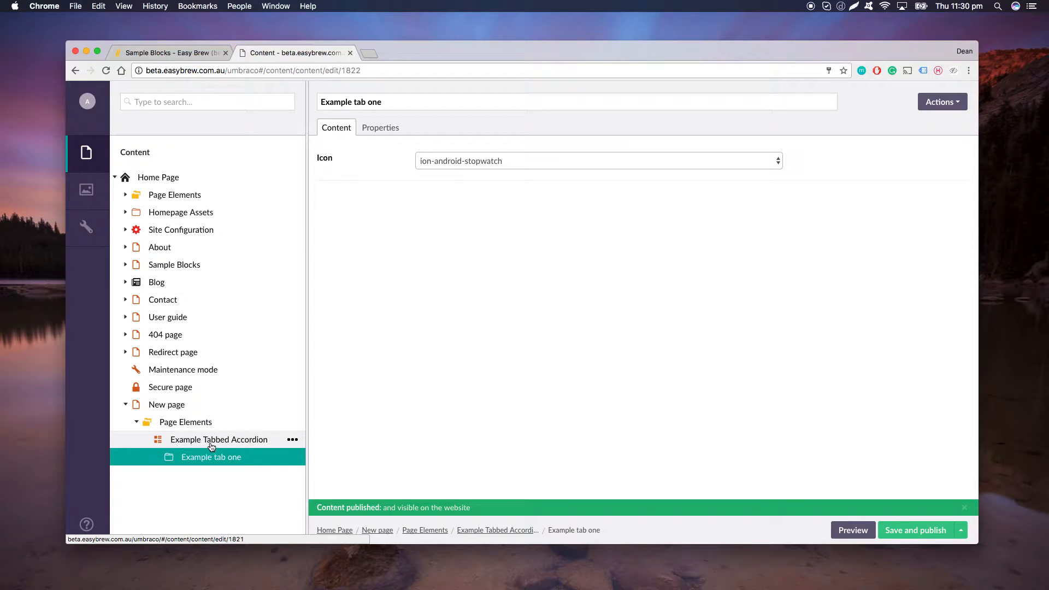
Step: Create another FAQ Tab under Example Tabbed Accordion and name it "Example tab two"
{"action": "left_click", "coordinate": [293, 442]}
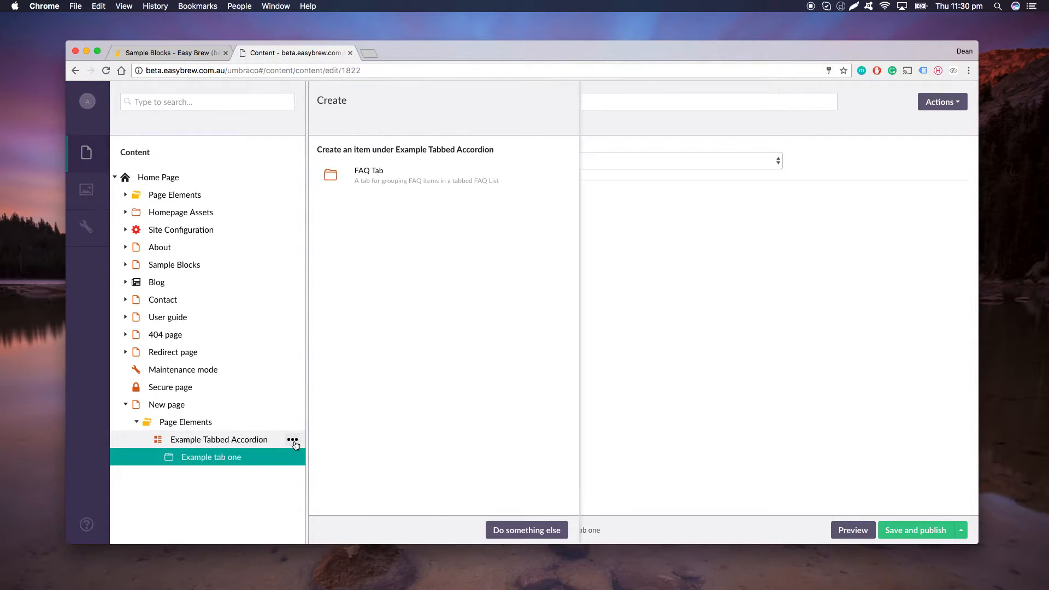
{"action": "left_click", "coordinate": [413, 183]}
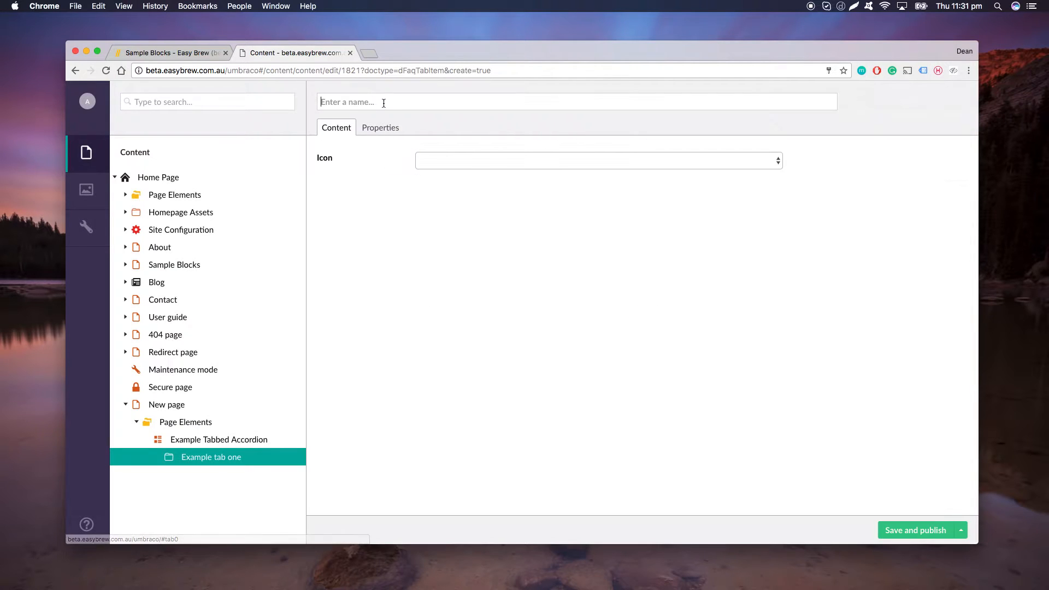
{"action": "type", "text": "Example tab two"}
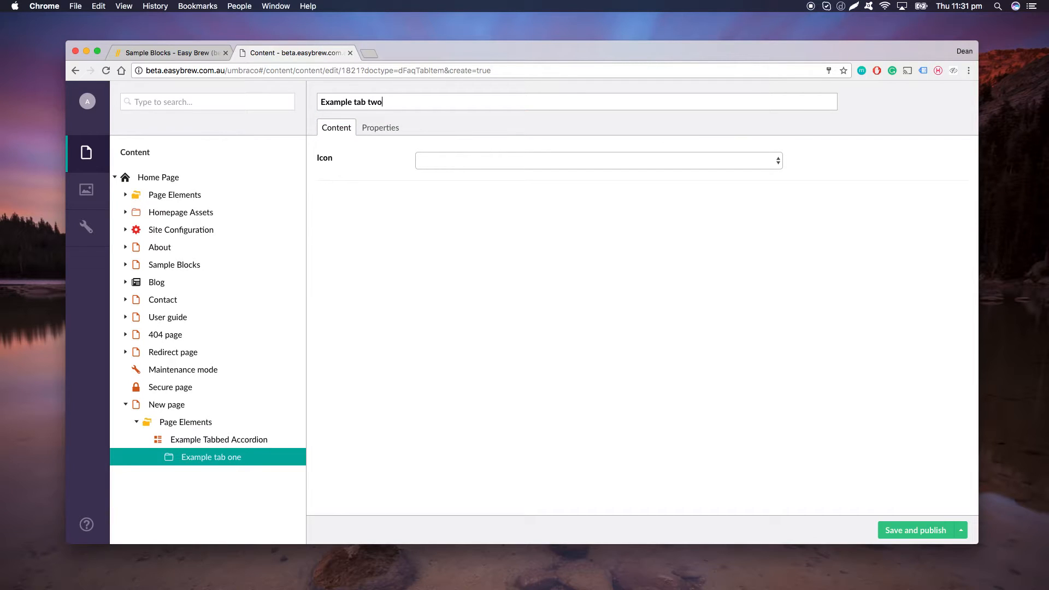
Step: Set the icon of Example tab two to ion-android-bulb, and save and publish the tab
{"action": "left_click", "coordinate": [478, 166]}
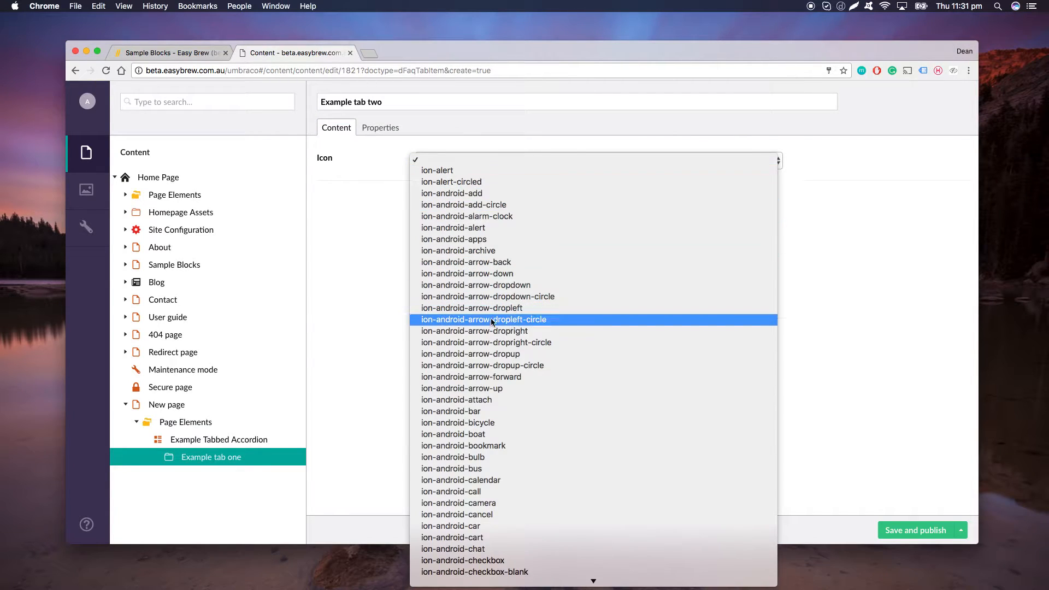
{"action": "scroll", "coordinate": [490, 356], "scroll_direction": "down", "scroll_amount": 5}
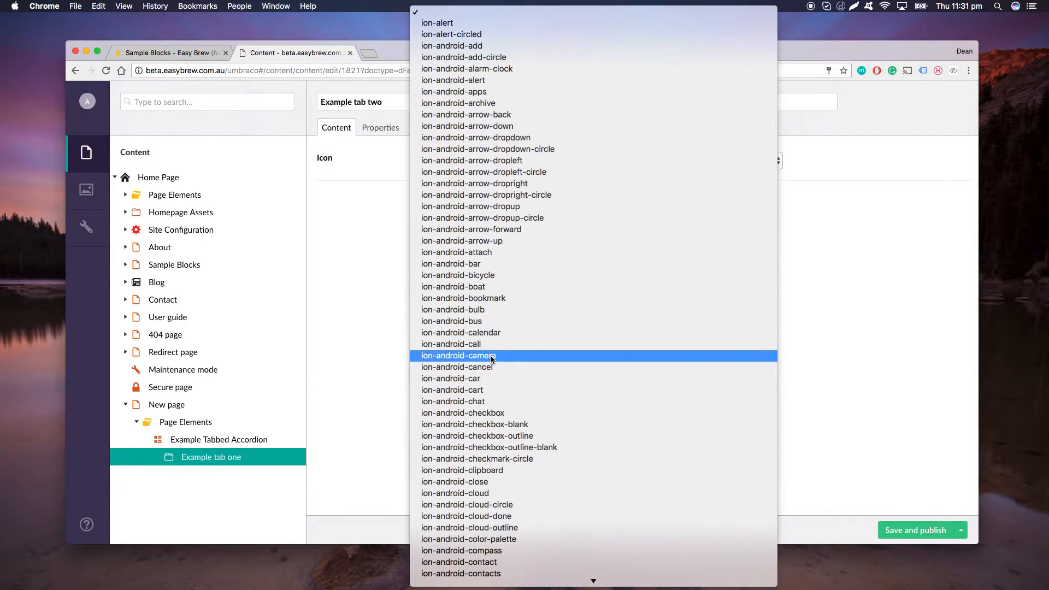
{"action": "left_click", "coordinate": [488, 310]}
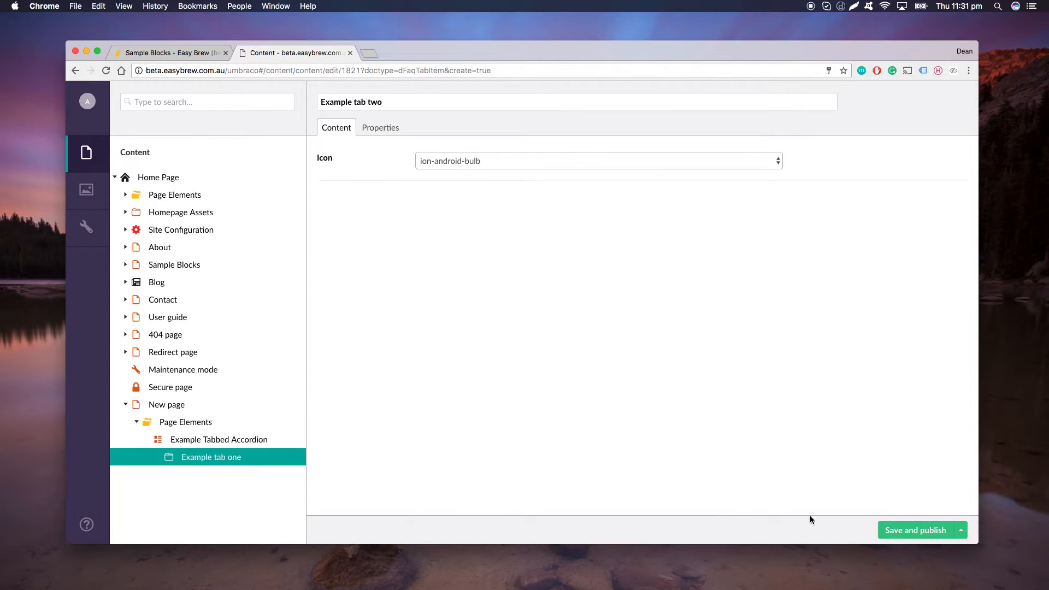
{"action": "left_click", "coordinate": [891, 530]}
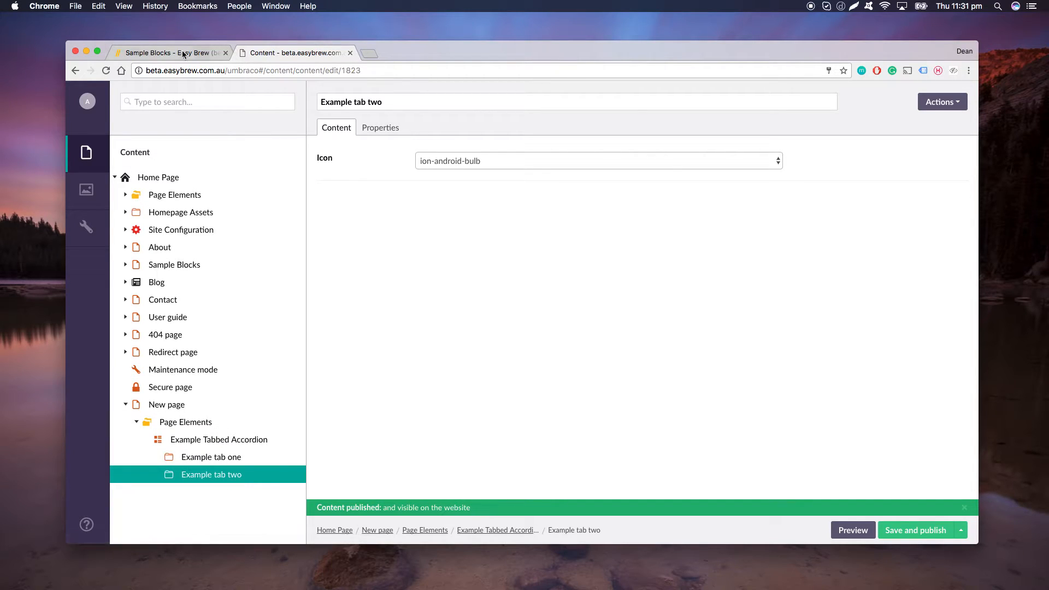
Step: View New page on the website and switch between the two tabs of the Example Tabbed Accordion section
{"action": "left_click", "coordinate": [221, 56]}
{"action": "left_click", "coordinate": [605, 124]}
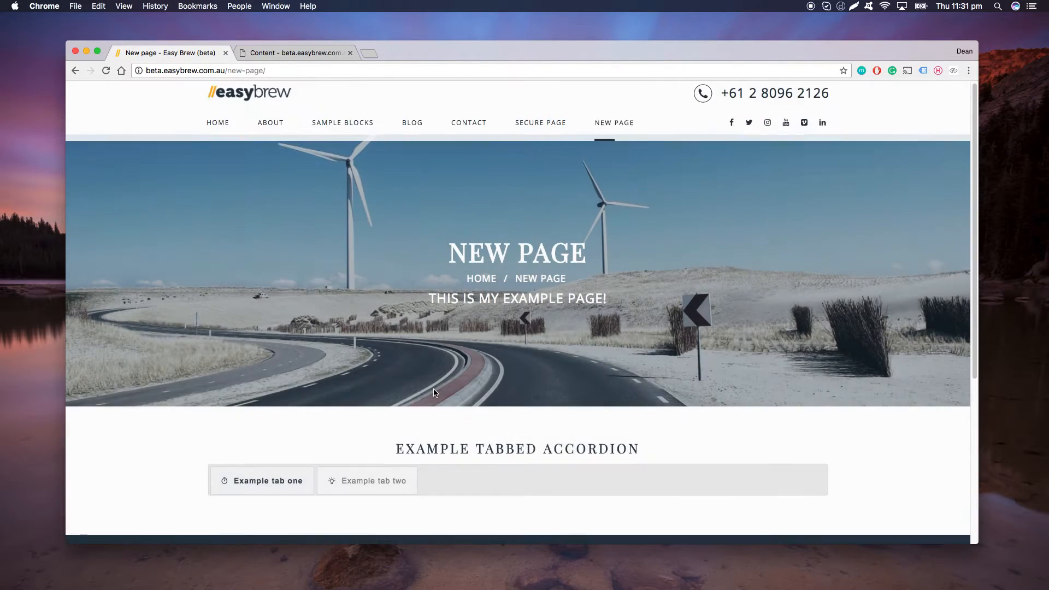
{"action": "scroll", "coordinate": [430, 385], "scroll_direction": "down", "scroll_amount": 2}
{"action": "scroll", "coordinate": [430, 384], "scroll_direction": "down", "scroll_amount": 2}
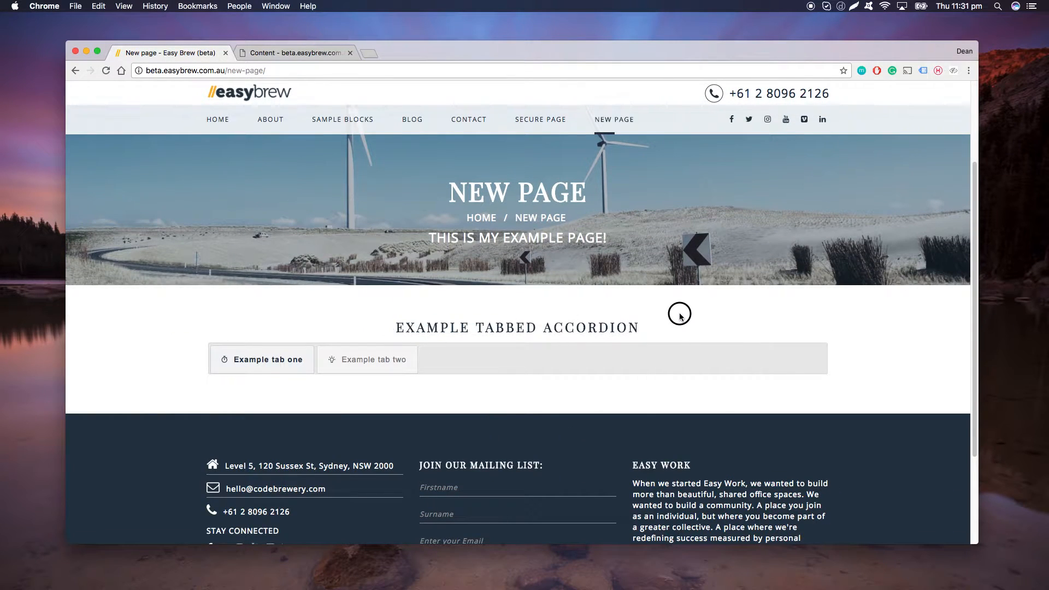
{"action": "left_click", "coordinate": [364, 374]}
{"action": "left_click", "coordinate": [224, 360]}
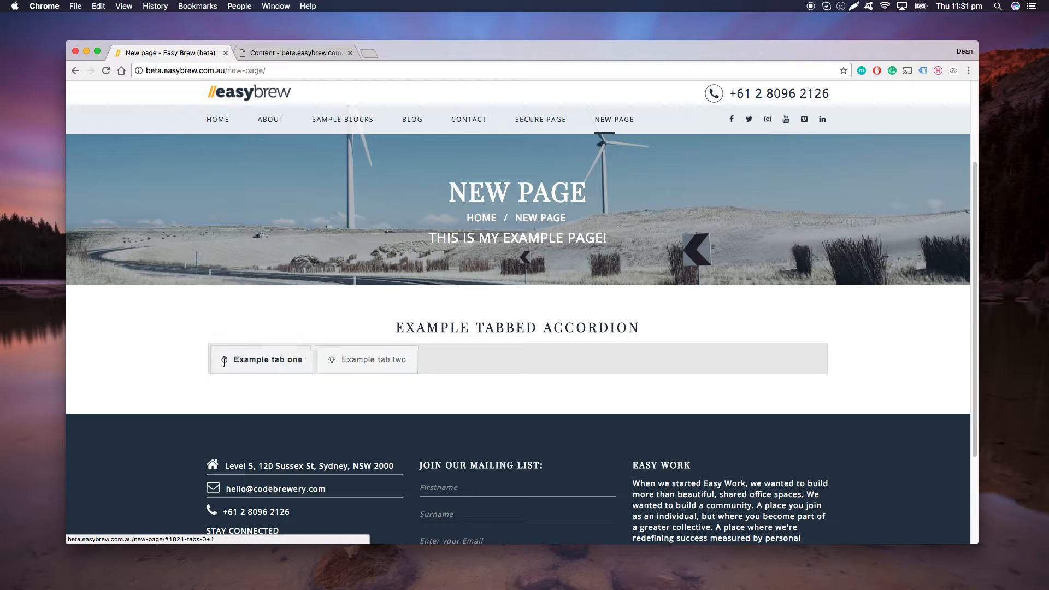
{"action": "left_click", "coordinate": [364, 367]}
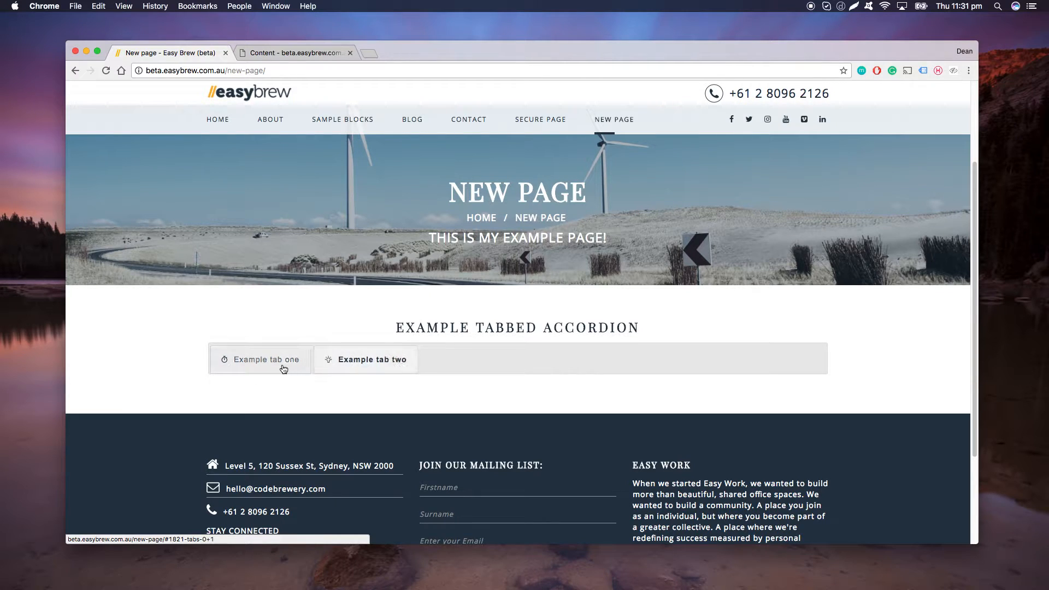
{"action": "left_click", "coordinate": [366, 367]}
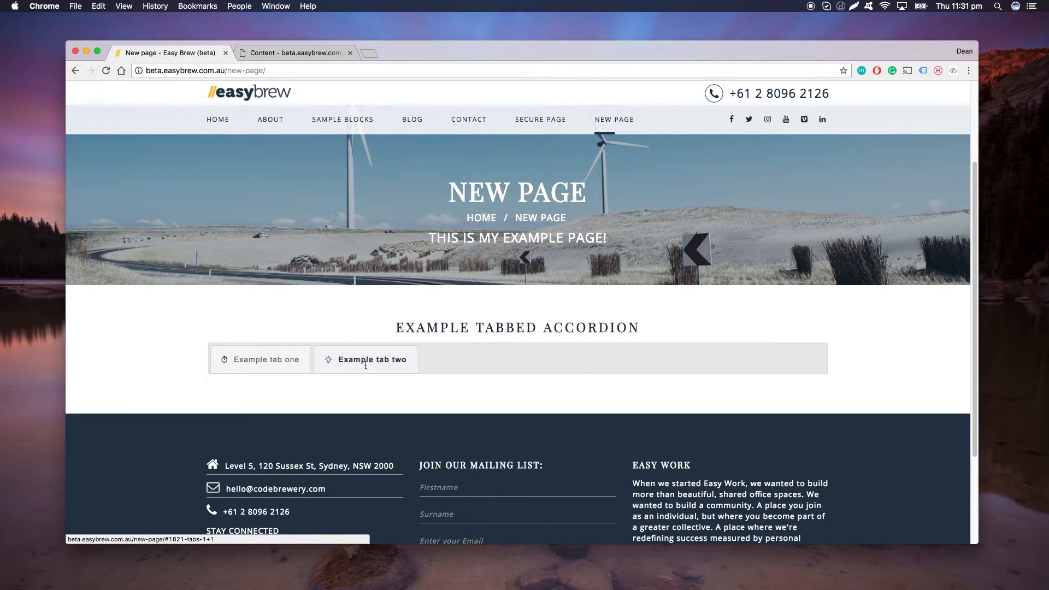
Step: Back in Umbraco, create an FAQ Item under Example tab one and name it "This is my first example question"
{"action": "left_click", "coordinate": [293, 52]}
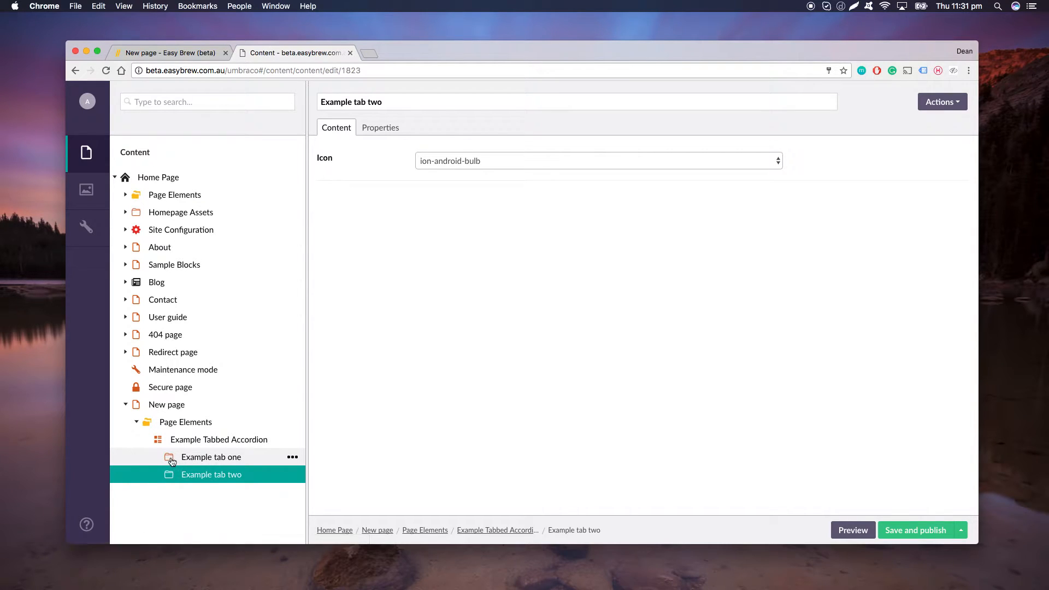
{"action": "left_click", "coordinate": [293, 459]}
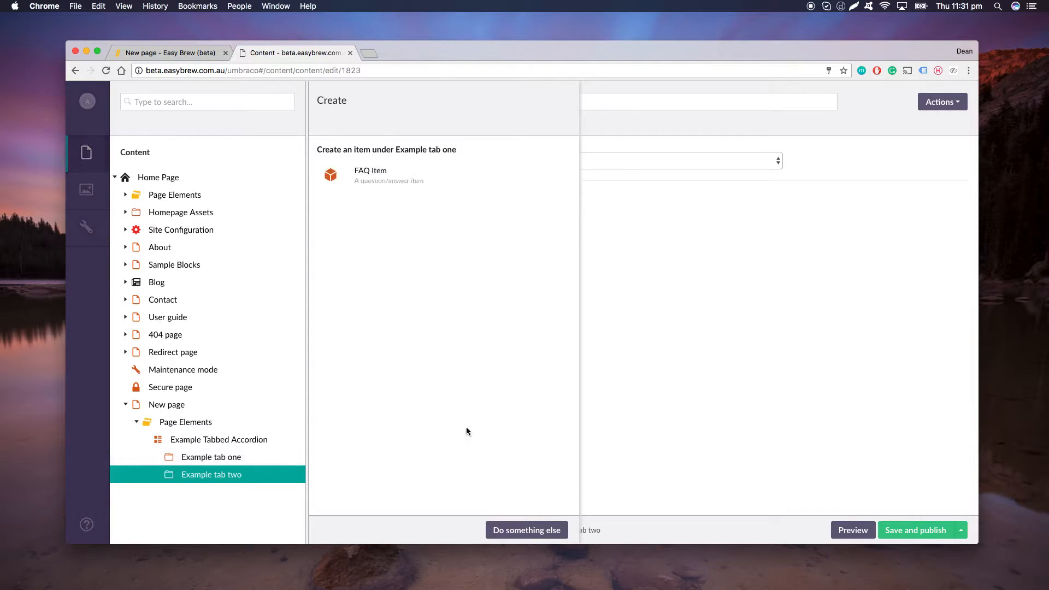
{"action": "left_click", "coordinate": [376, 182]}
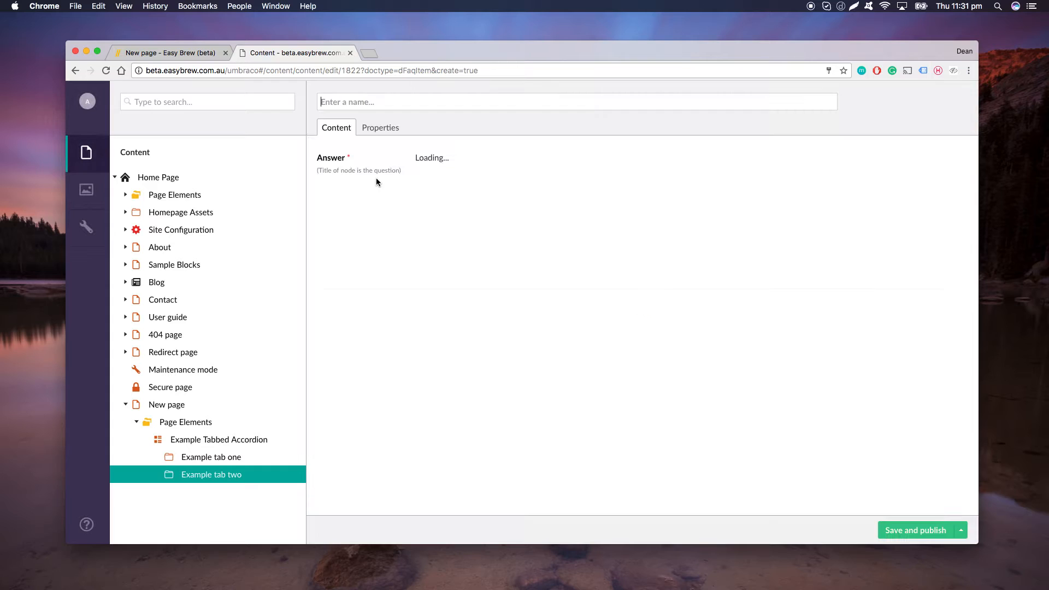
{"action": "left_click", "coordinate": [387, 102]}
{"action": "left_click", "coordinate": [452, 221]}
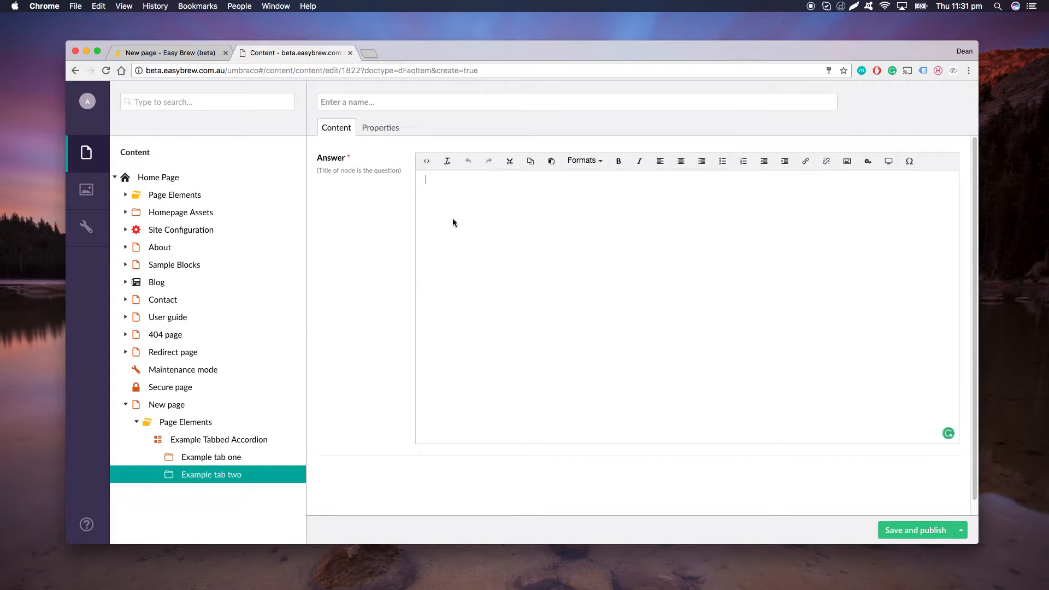
{"action": "left_click", "coordinate": [405, 101]}
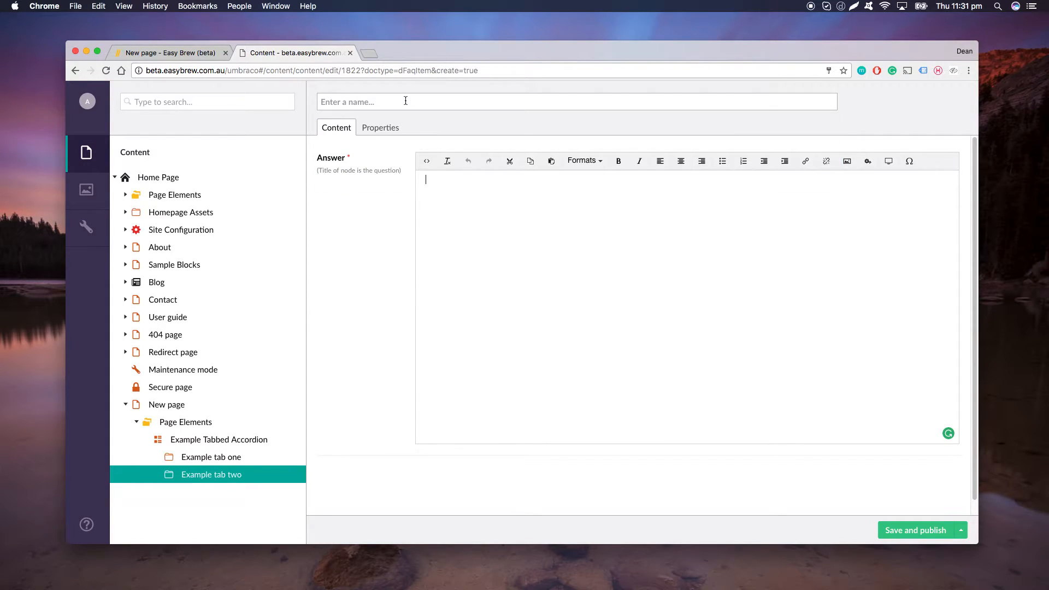
{"action": "type", "text": "This is my example"}
{"action": "key", "text": "Tab"}
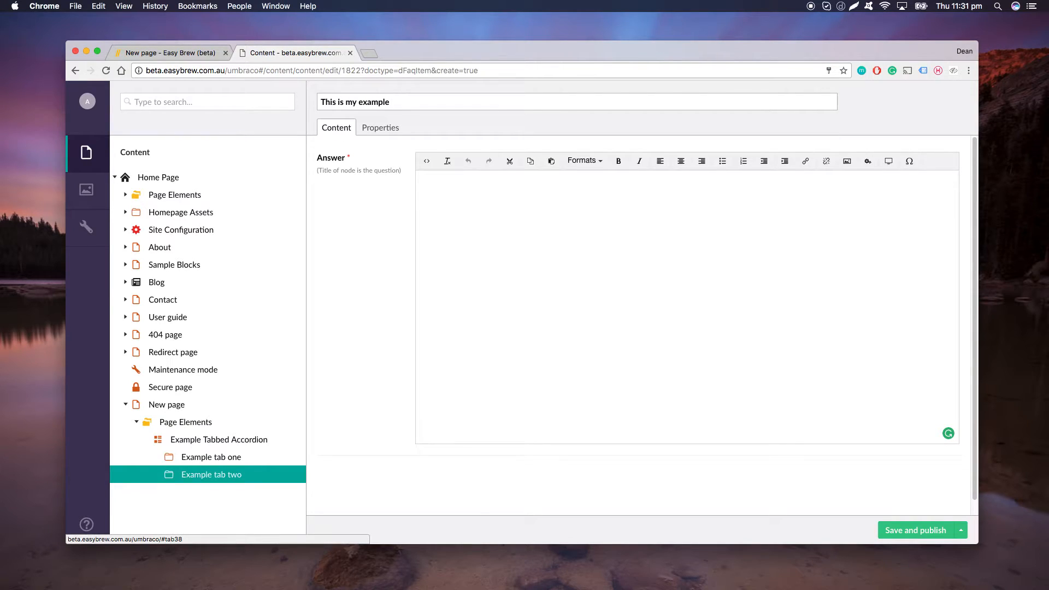
{"action": "left_click", "coordinate": [477, 103]}
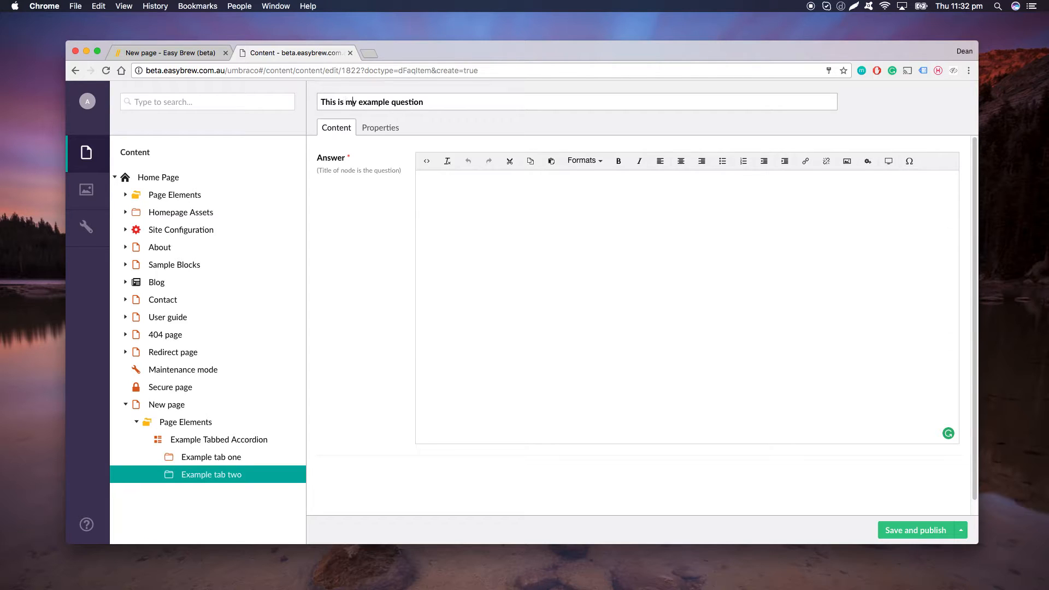
{"action": "type", "text": "first "}
Step: Enter "This is my example answer!" as the first question's answer, and save and publish the item
{"action": "type", "text": "Thi"}
{"action": "type", "text": "s is my example answer!"}
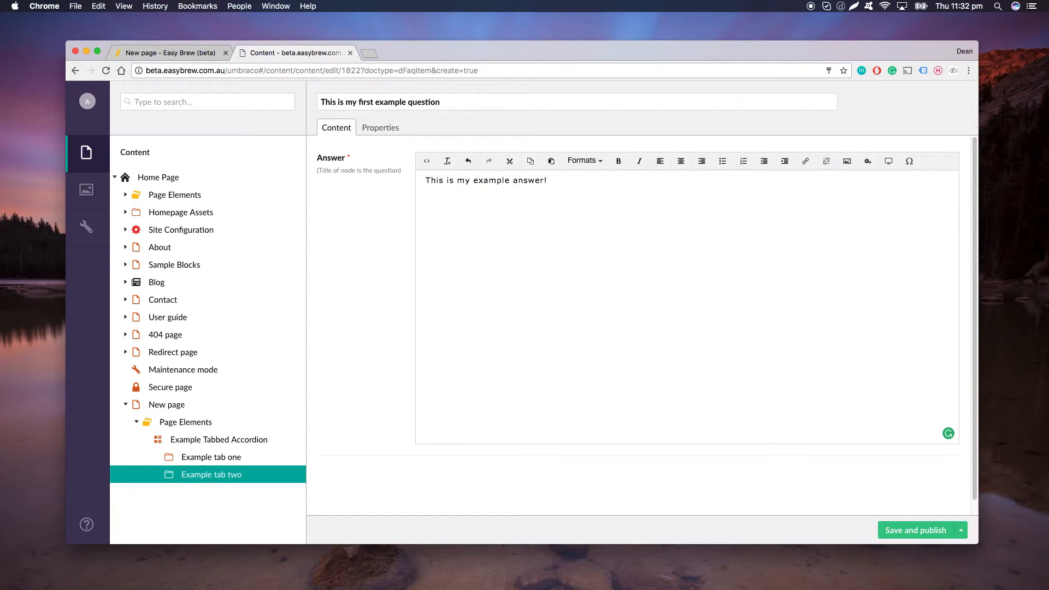
{"action": "left_click", "coordinate": [903, 532]}
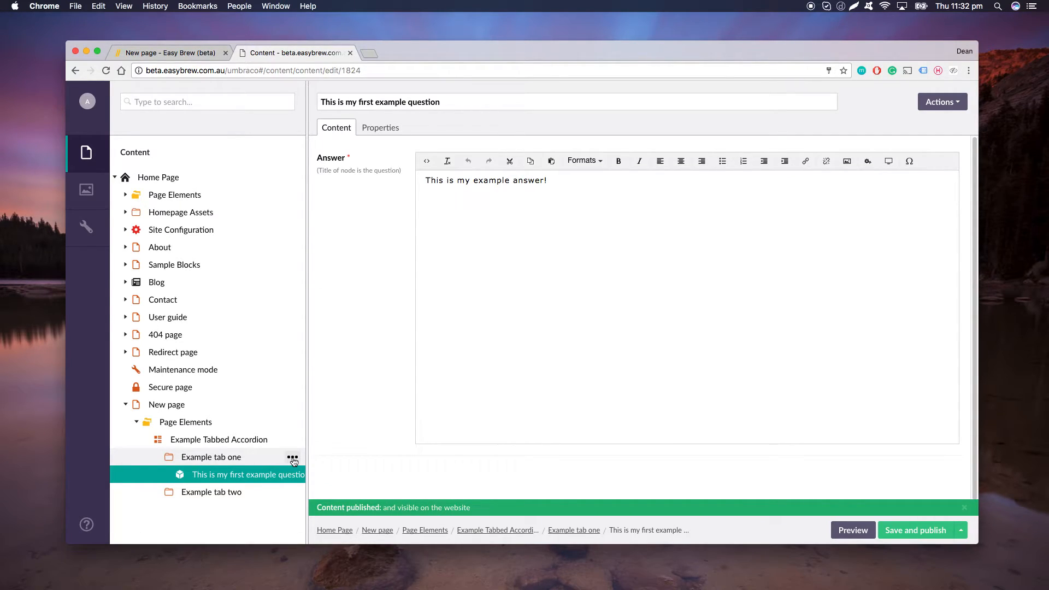
Step: Create another FAQ Item under Example tab one and name it "This is my second example question"
{"action": "left_click", "coordinate": [293, 458]}
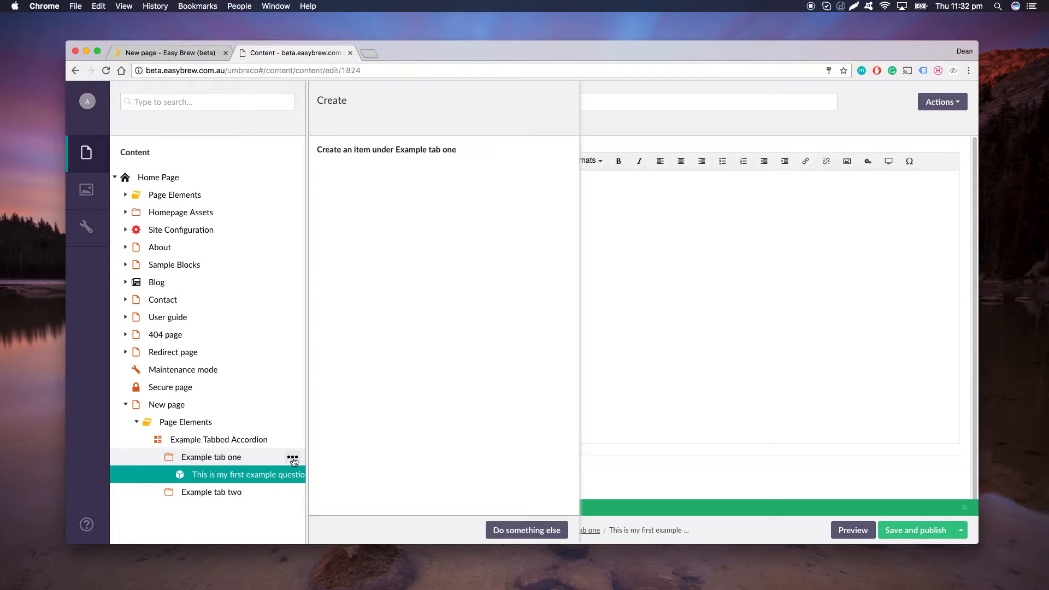
{"action": "left_click", "coordinate": [367, 182]}
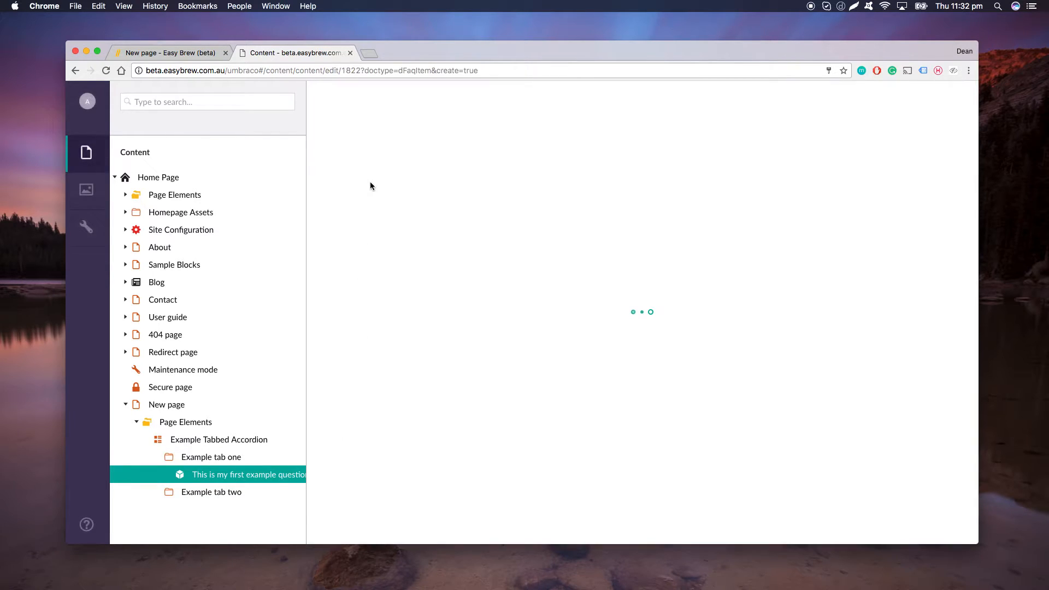
{"action": "left_click", "coordinate": [380, 101]}
{"action": "type", "text": "This"}
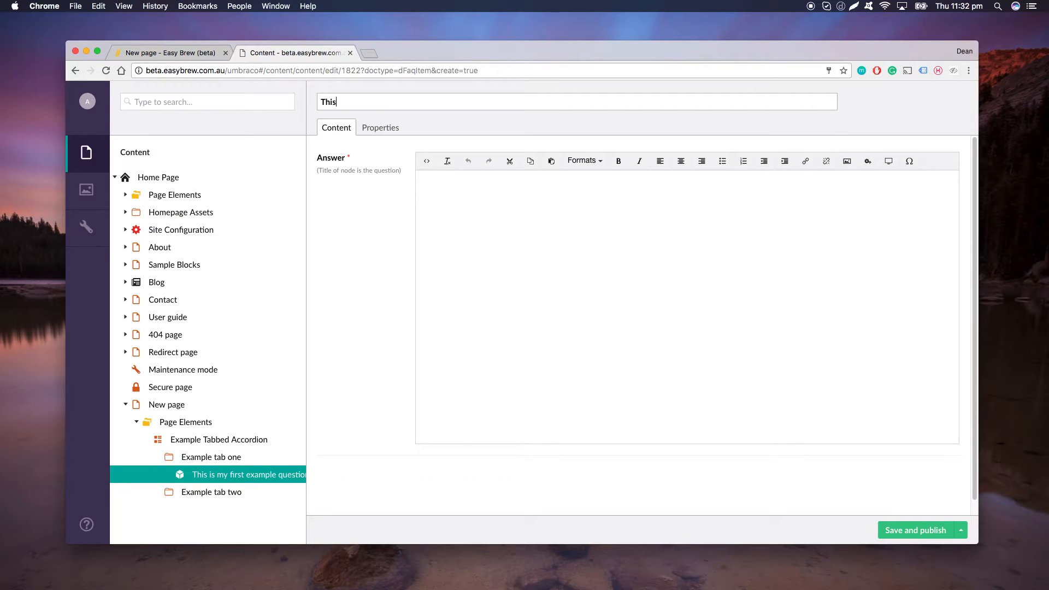
{"action": "type", "text": " is my second example questio"}
Step: Enter "This is my example answer!" as the second question's answer, and save and publish the item
{"action": "left_click", "coordinate": [480, 235]}
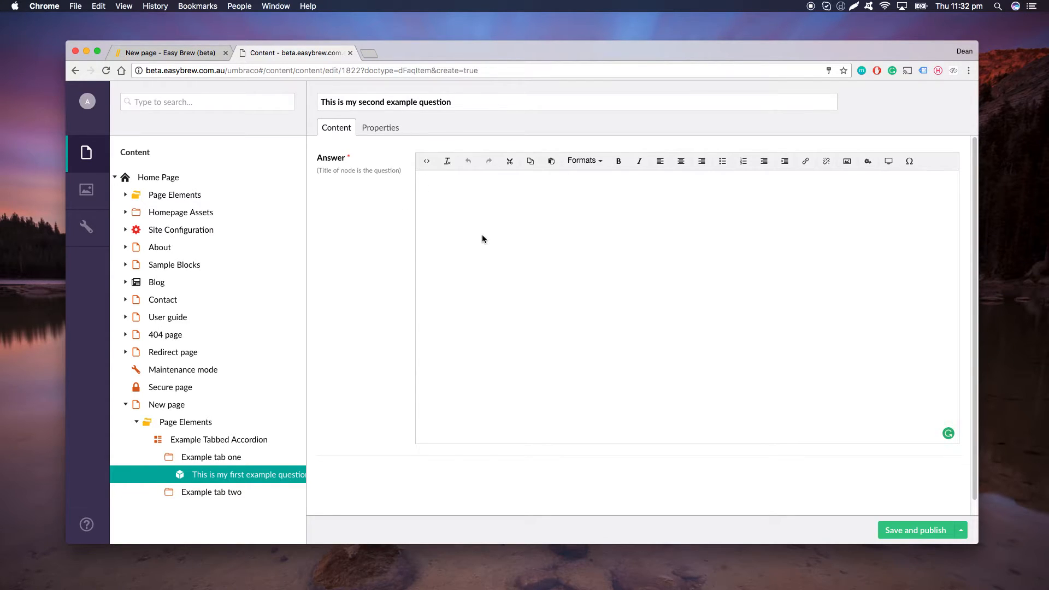
{"action": "type", "text": "This is my example answer!"}
{"action": "left_click", "coordinate": [884, 527]}
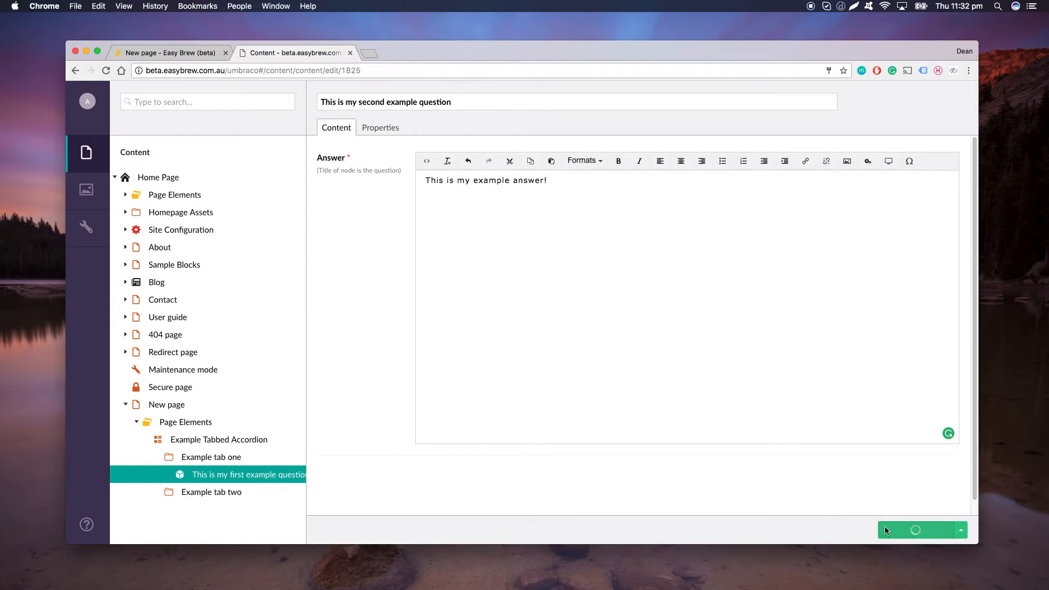
Step: Reload New page on the website and expand the first and second example questions in turn to check the accordion
{"action": "left_click", "coordinate": [169, 53]}
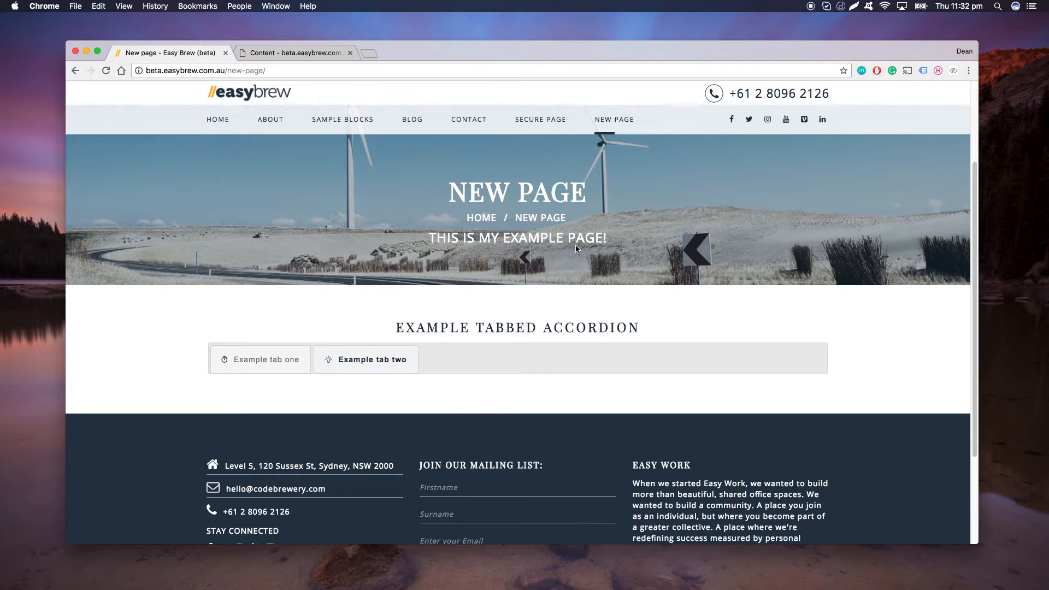
{"action": "left_click", "coordinate": [107, 71]}
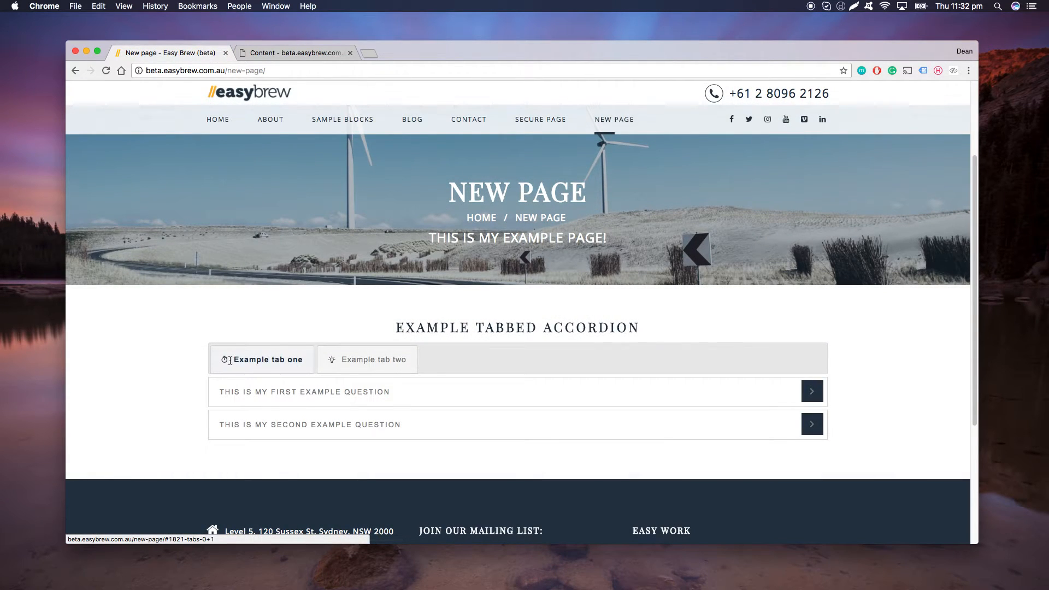
{"action": "left_click", "coordinate": [272, 391]}
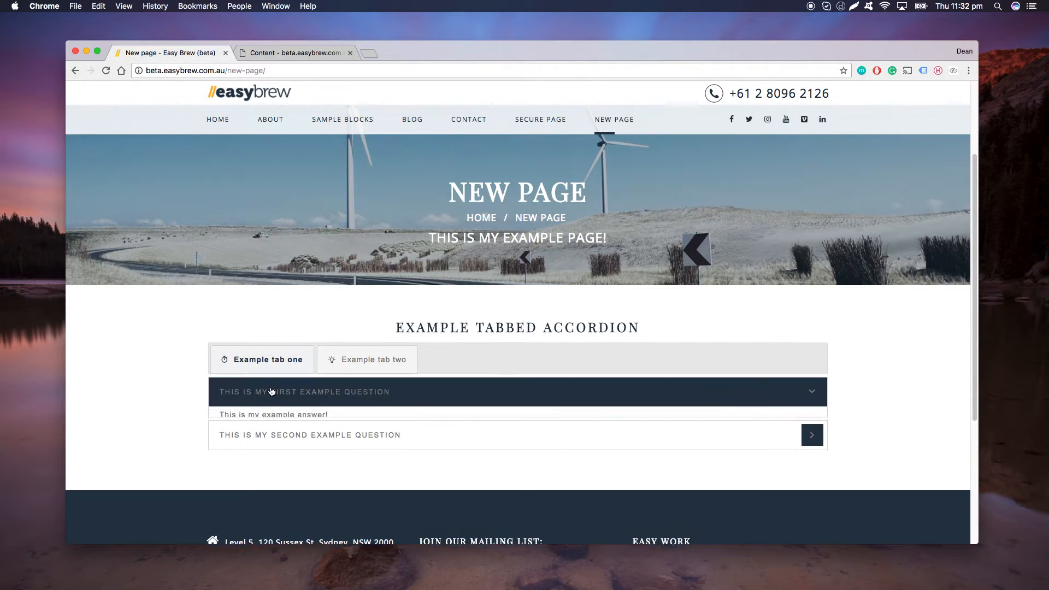
{"action": "left_click", "coordinate": [284, 449]}
{"action": "left_click", "coordinate": [281, 403]}
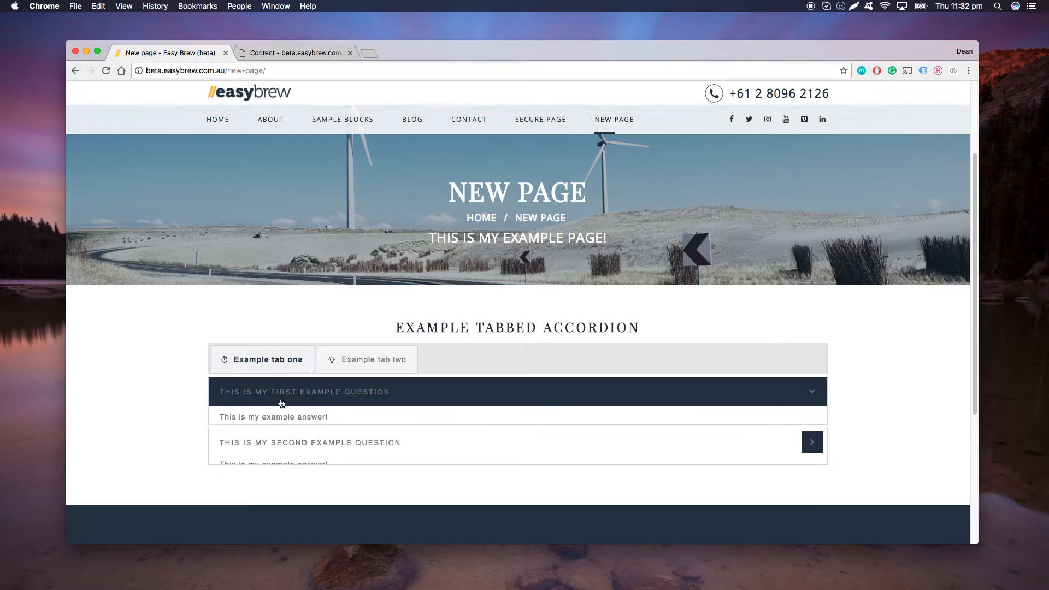
{"action": "left_click", "coordinate": [280, 444]}
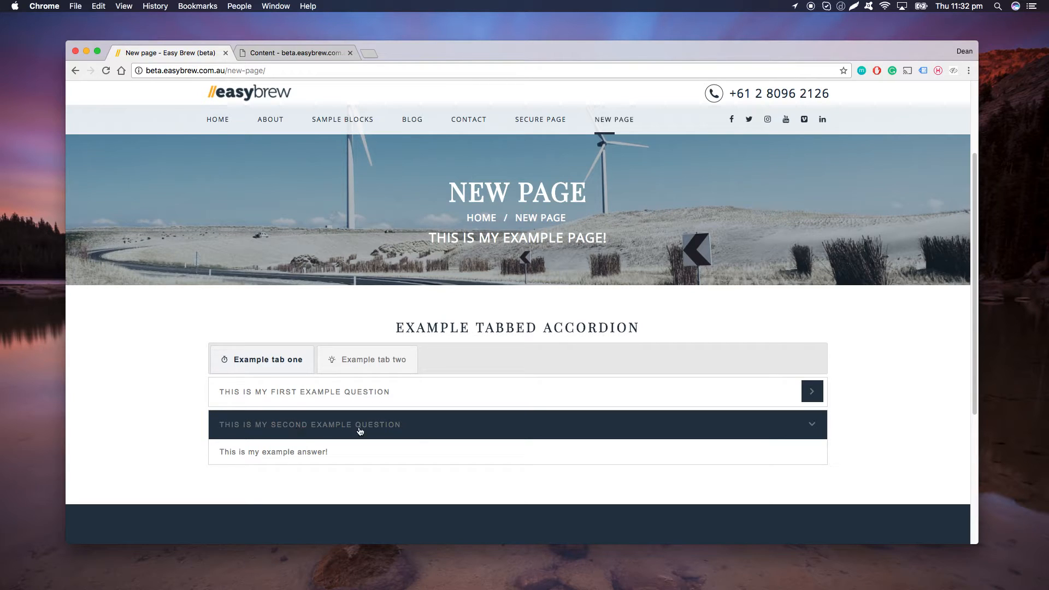
{"action": "left_click", "coordinate": [350, 398]}
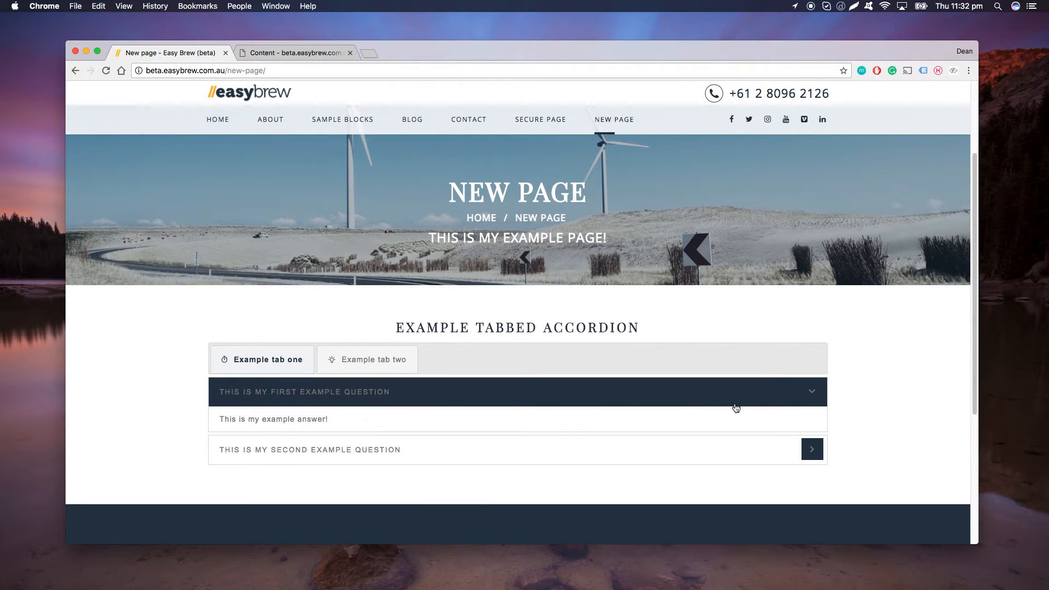
Step: Enable Use Light Text Color for Example Tabbed Accordion in Umbraco, and save and publish the section
{"action": "left_click", "coordinate": [263, 54]}
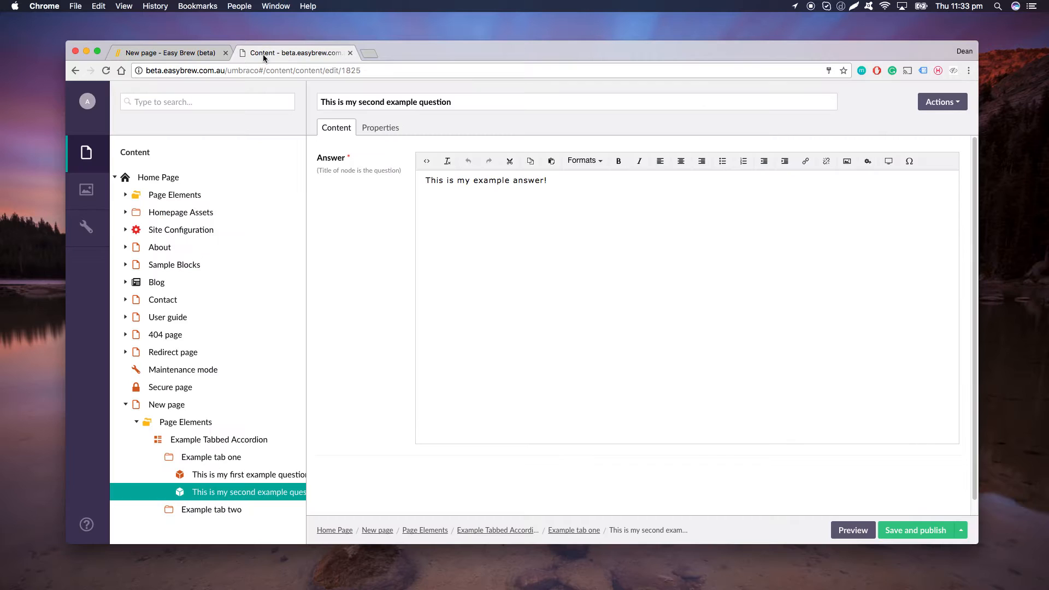
{"action": "left_click", "coordinate": [209, 443]}
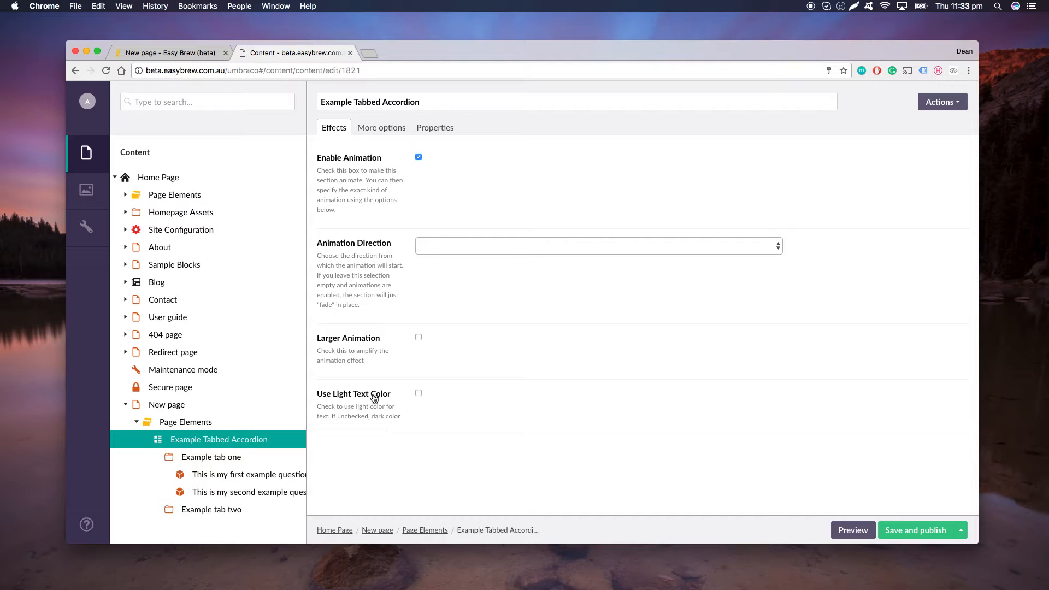
{"action": "left_click", "coordinate": [419, 395]}
{"action": "left_click", "coordinate": [166, 53]}
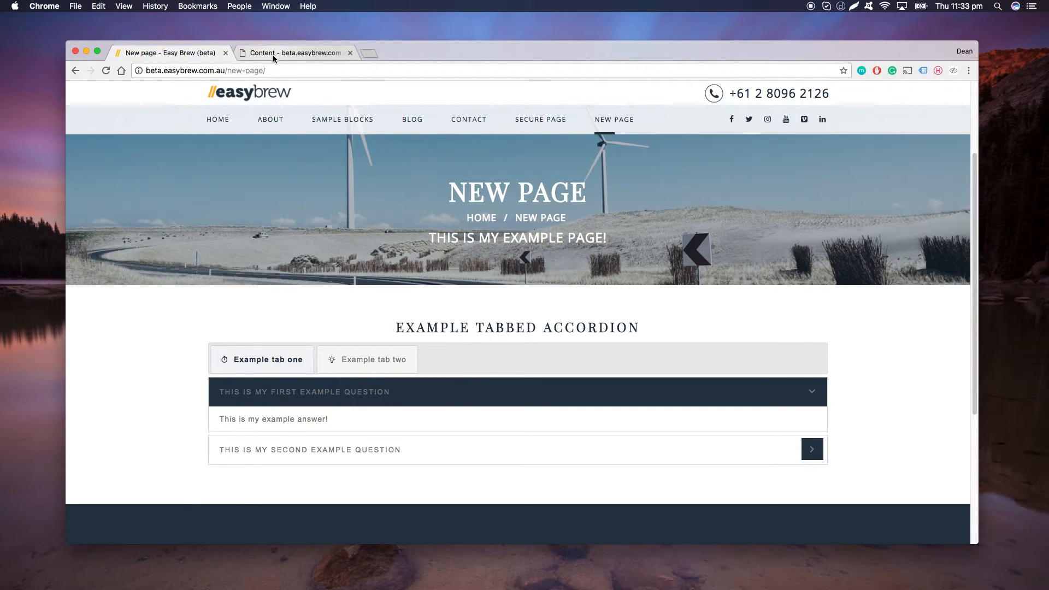
{"action": "left_click", "coordinate": [290, 53]}
{"action": "left_click", "coordinate": [916, 533]}
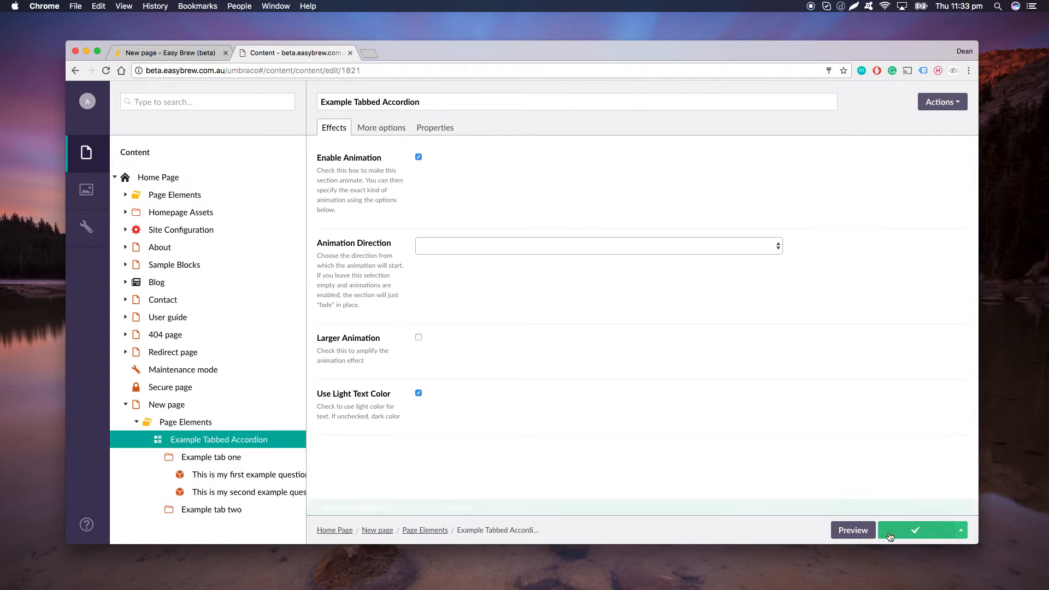
Step: Reload New page on the website to check the text color of the tabbed accordion section
{"action": "left_click", "coordinate": [164, 52]}
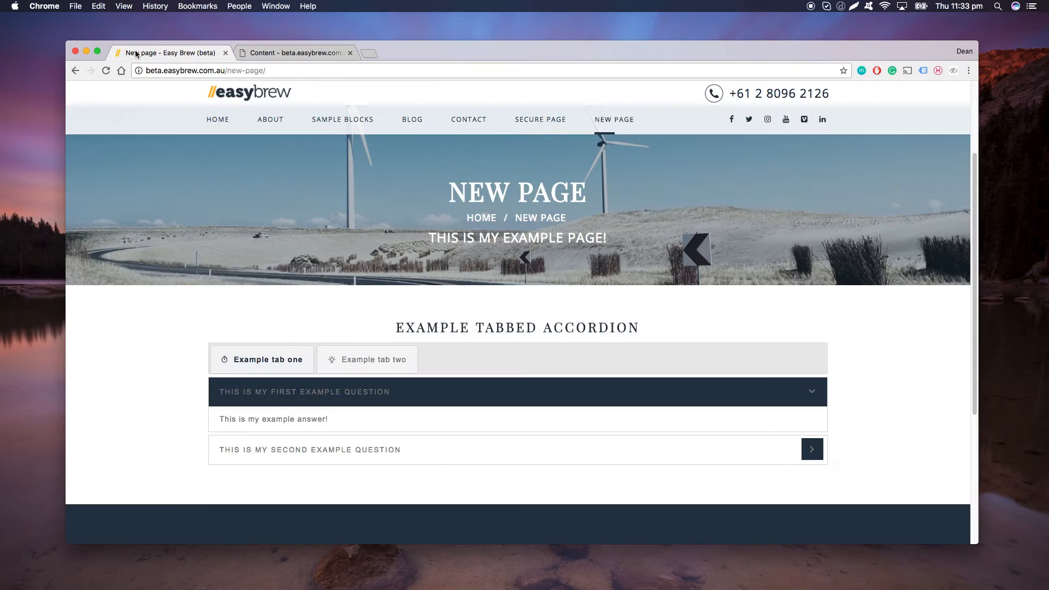
{"action": "left_click", "coordinate": [106, 71]}
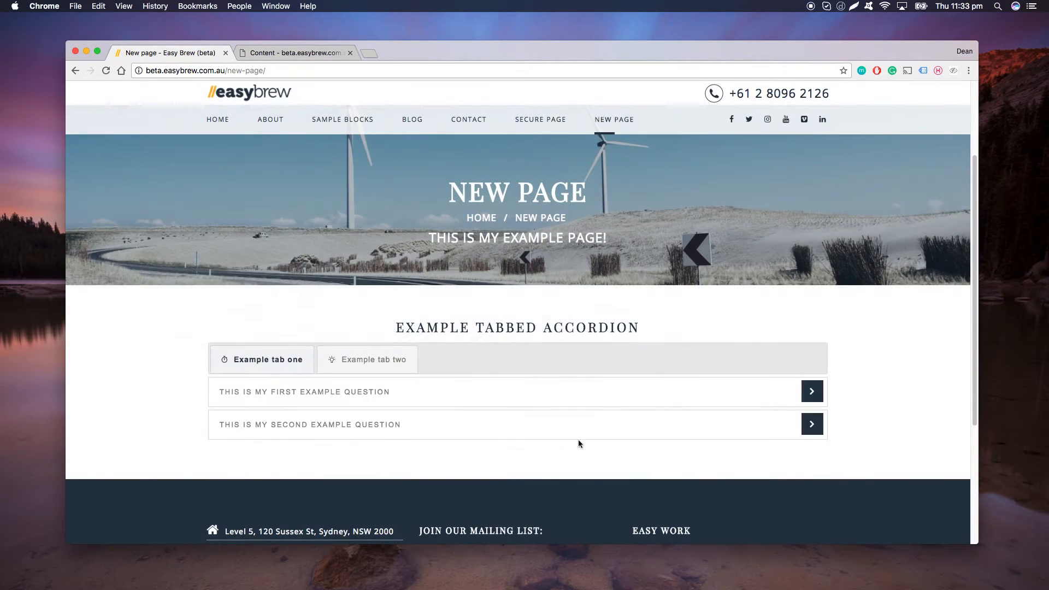
Step: Expand the first example question on the website, then view Example tab two and return to Example tab one
{"action": "left_click", "coordinate": [813, 392]}
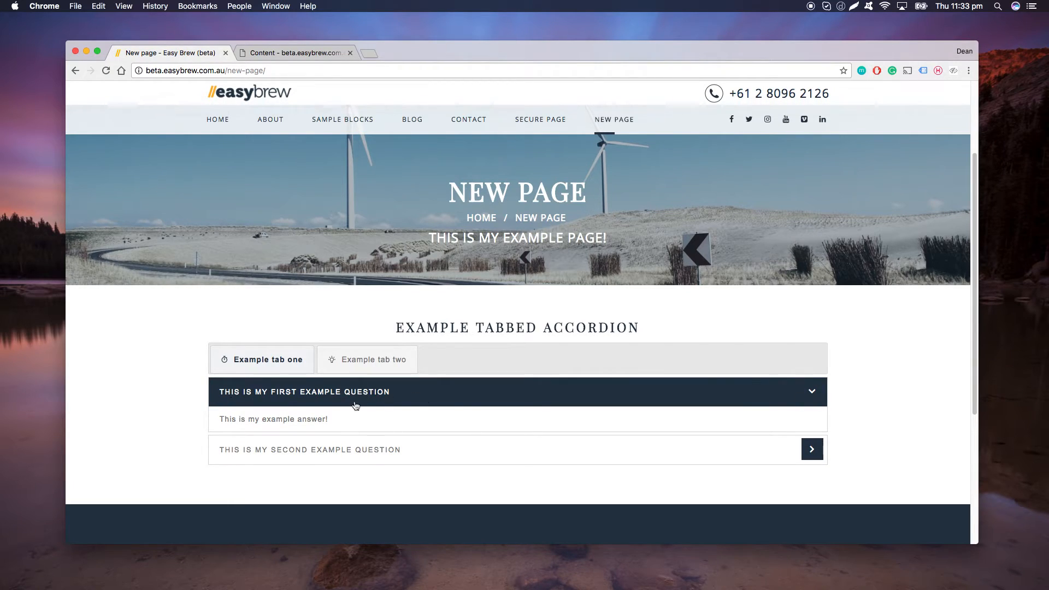
{"action": "left_click", "coordinate": [365, 359]}
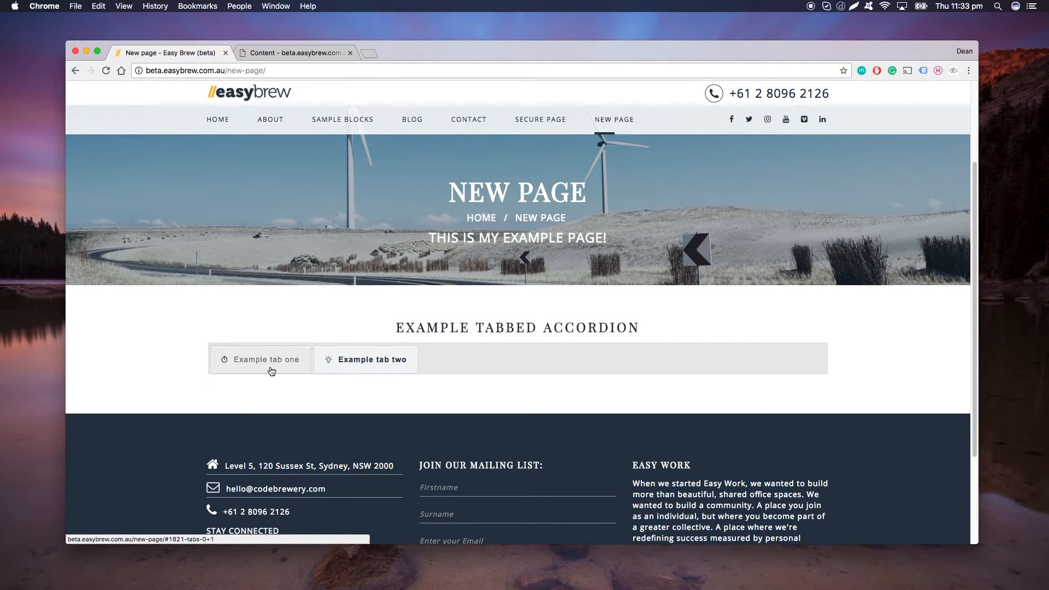
{"action": "left_click", "coordinate": [268, 368]}
Step: Switch to Umbraco and create an FAQ Item named "This is yet another example question!" under Example tab two
{"action": "left_click", "coordinate": [273, 53]}
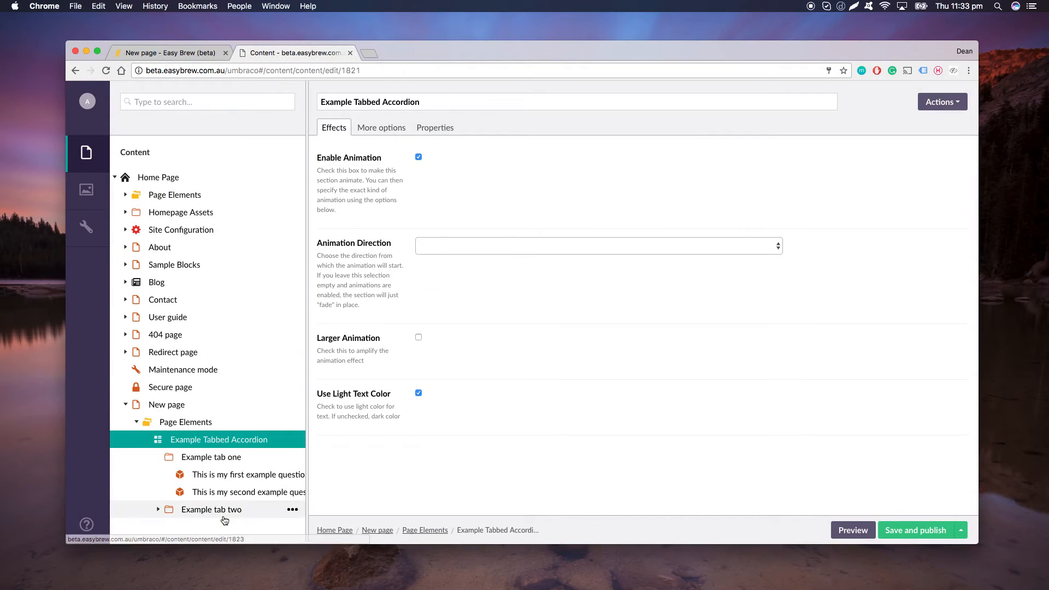
{"action": "left_click", "coordinate": [293, 510]}
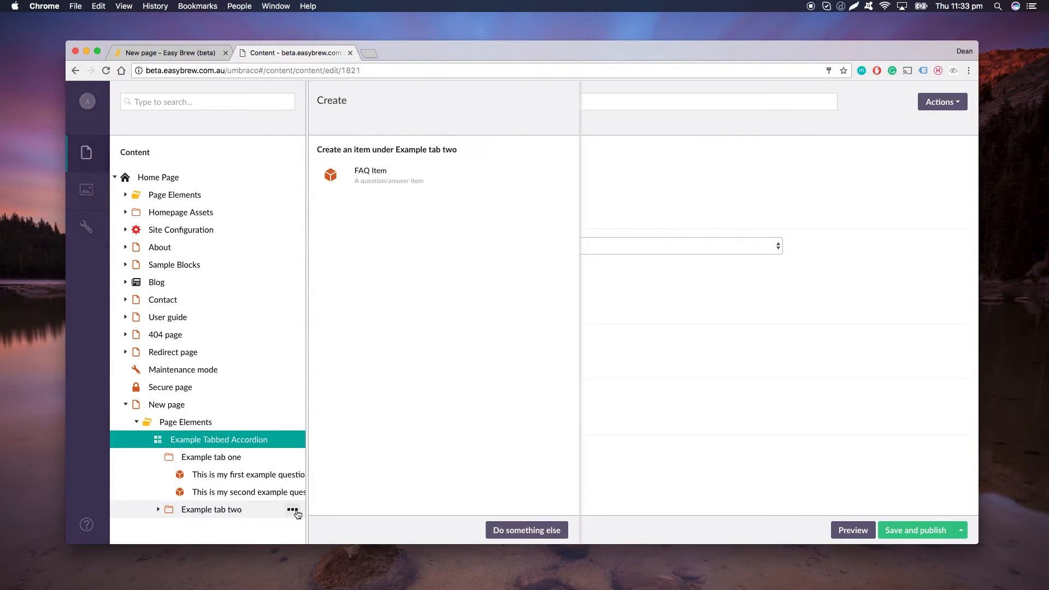
{"action": "left_click", "coordinate": [385, 168]}
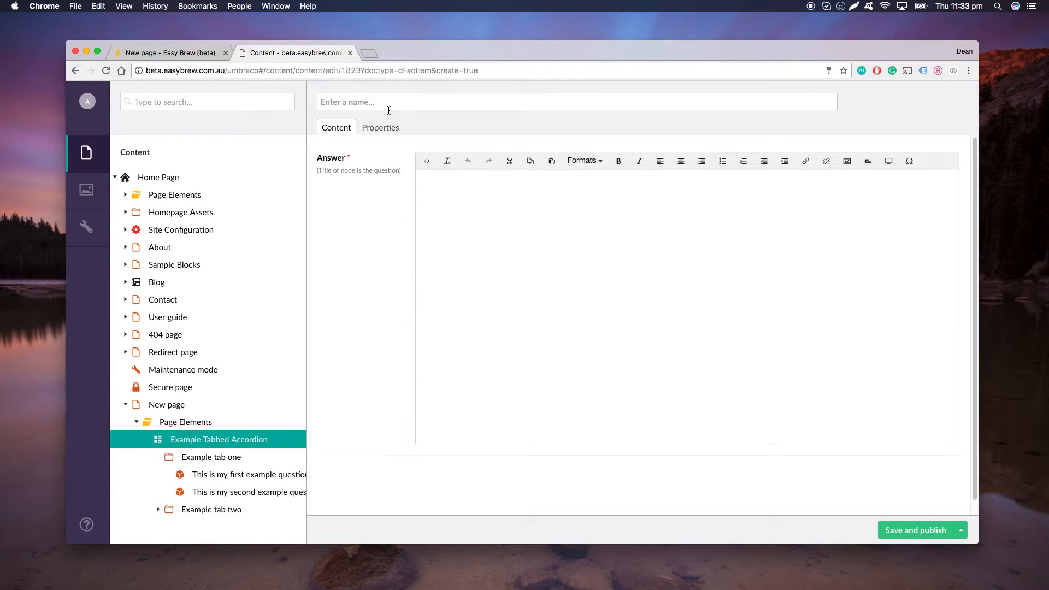
{"action": "type", "text": "This is yet"}
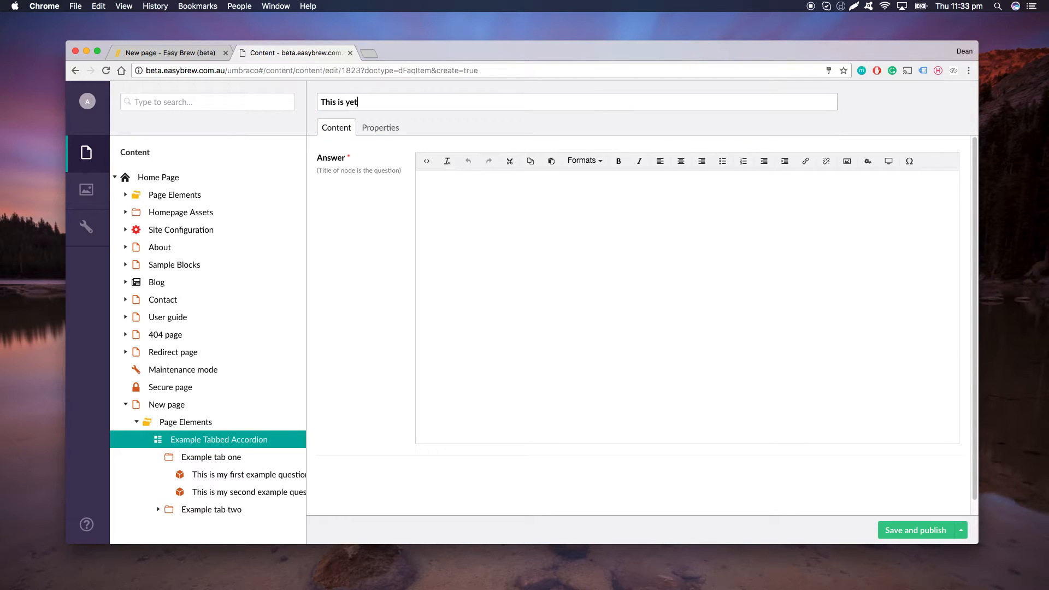
{"action": "type", "text": " another example question!"}
Step: Enter "And an answer" as the new FAQ item's answer, and save and publish it
{"action": "left_click", "coordinate": [504, 276]}
{"action": "type", "text": "And an answer"}
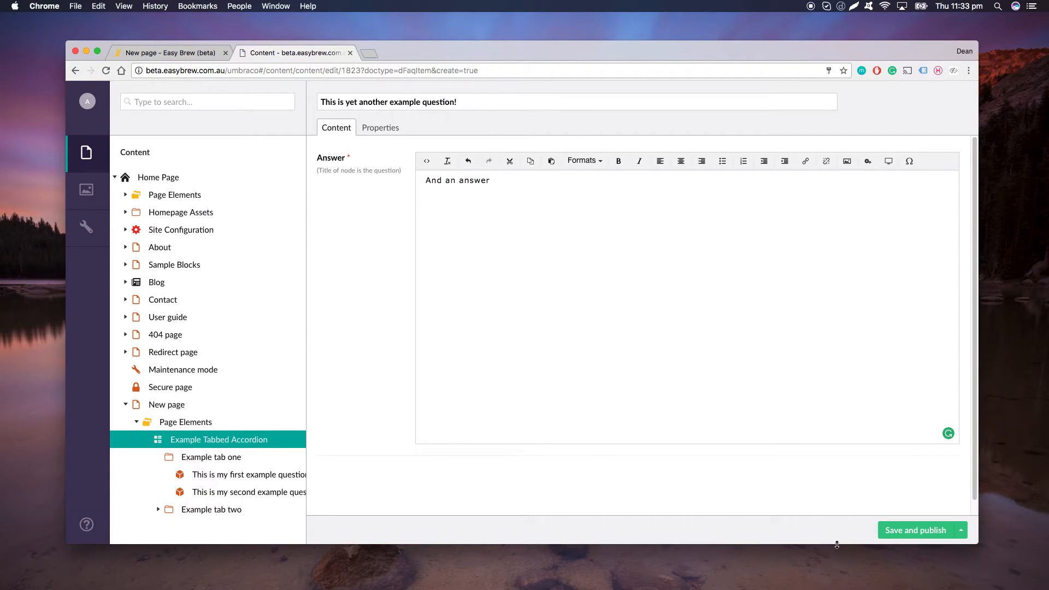
{"action": "key", "text": "ctrl+s"}
{"action": "left_click", "coordinate": [897, 535]}
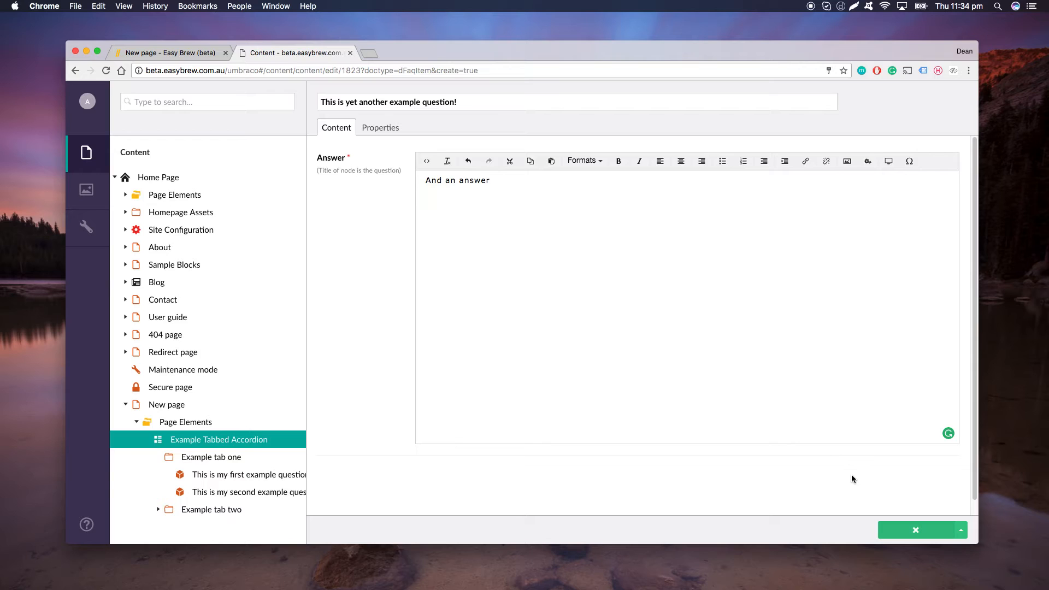
{"action": "left_click", "coordinate": [901, 530]}
{"action": "left_click", "coordinate": [961, 530]}
{"action": "left_click", "coordinate": [720, 470]}
Step: Create an FAQ Item named "This is yet another example question" under Example tab two
{"action": "left_click", "coordinate": [195, 510]}
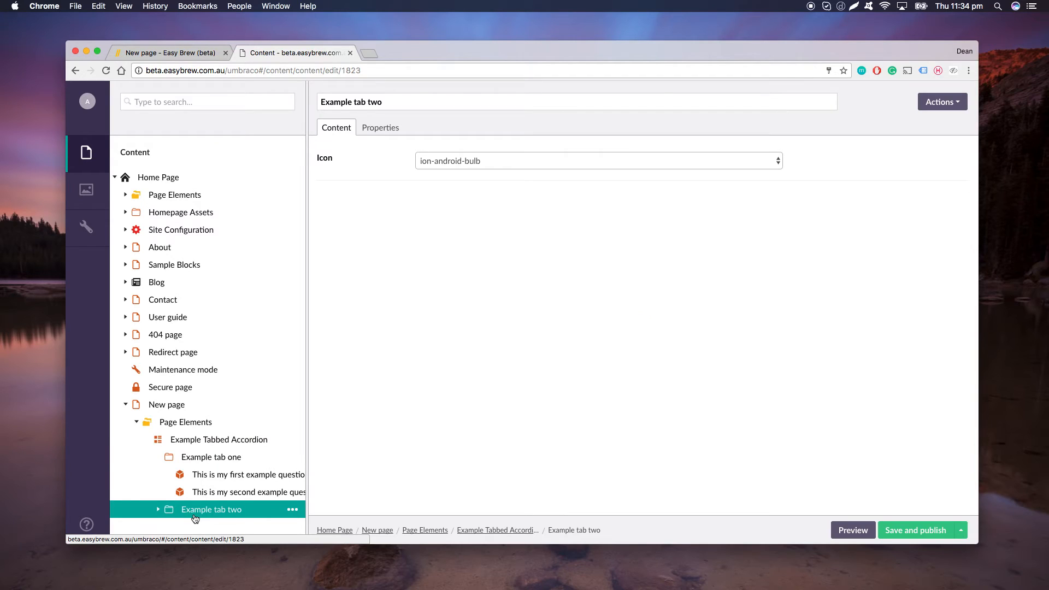
{"action": "left_click", "coordinate": [159, 509]}
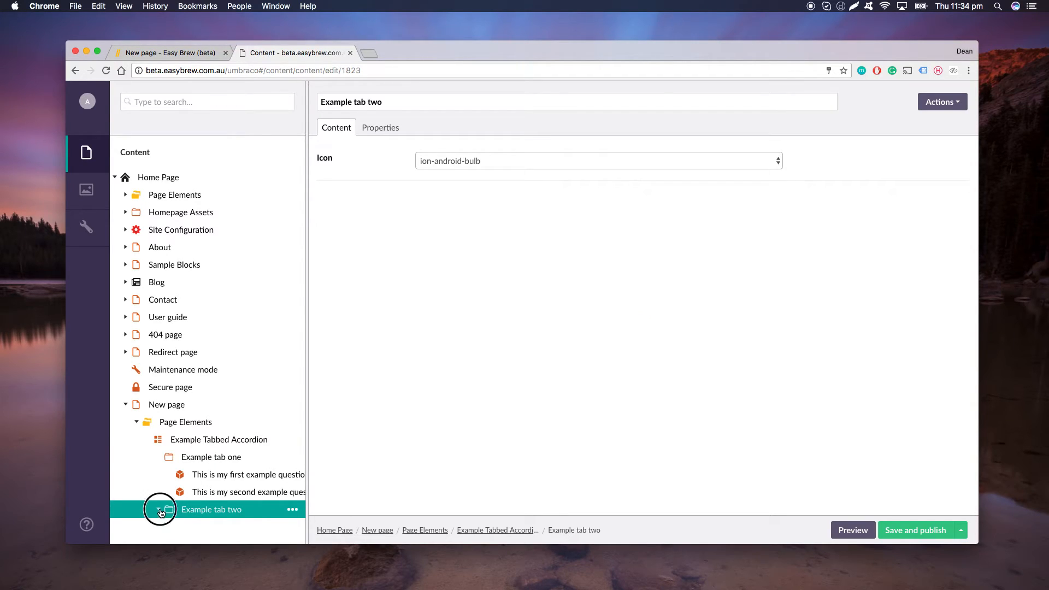
{"action": "left_click", "coordinate": [293, 511]}
{"action": "left_click", "coordinate": [422, 166]}
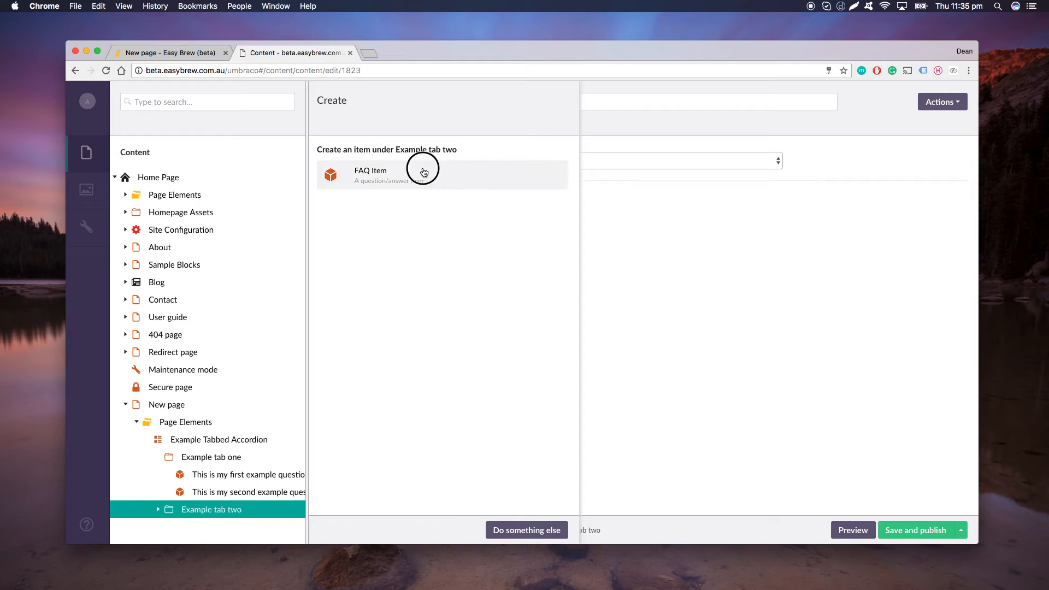
{"action": "type", "text": "This is yet another example  question"}
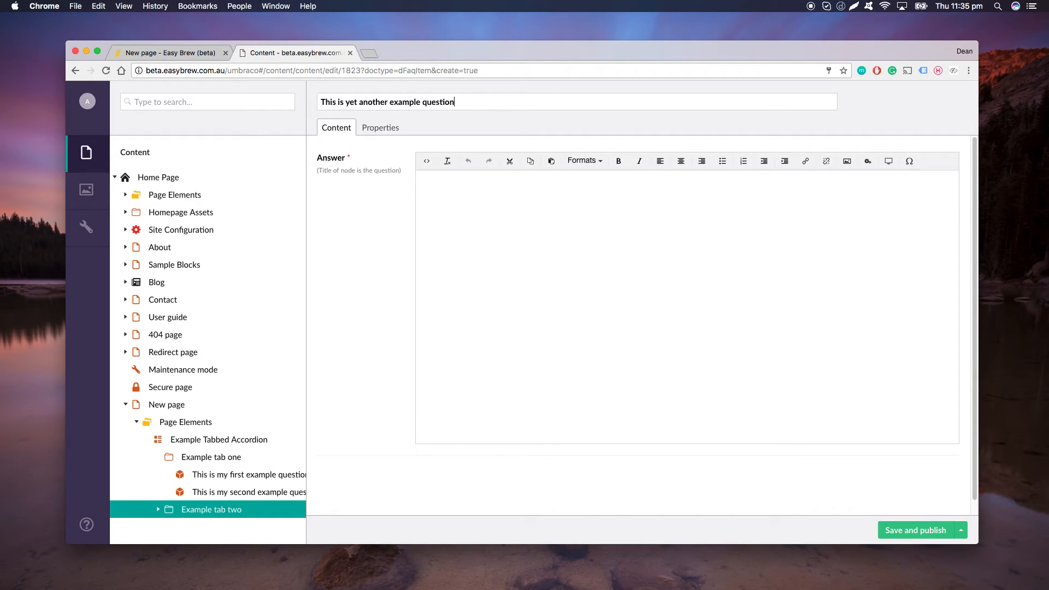
Step: Enter "And another answer" as this FAQ item's answer, and save and publish it
{"action": "left_click", "coordinate": [489, 265]}
{"action": "type", "text": "And another answ"}
{"action": "left_click", "coordinate": [885, 529]}
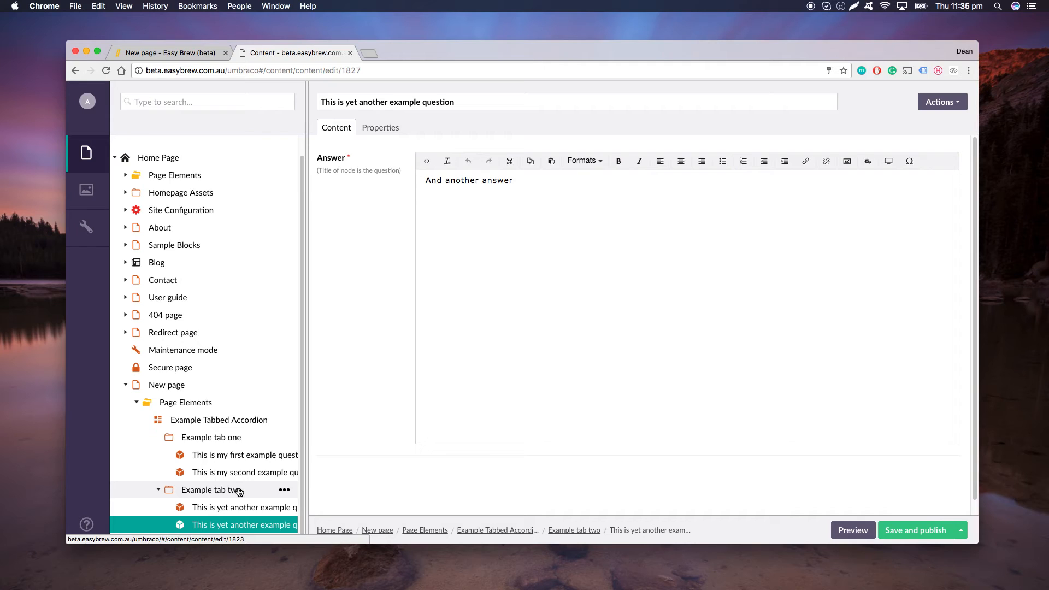
Step: Delete the FAQ item "This is yet another example question!" from Example tab two
{"action": "left_click", "coordinate": [284, 507]}
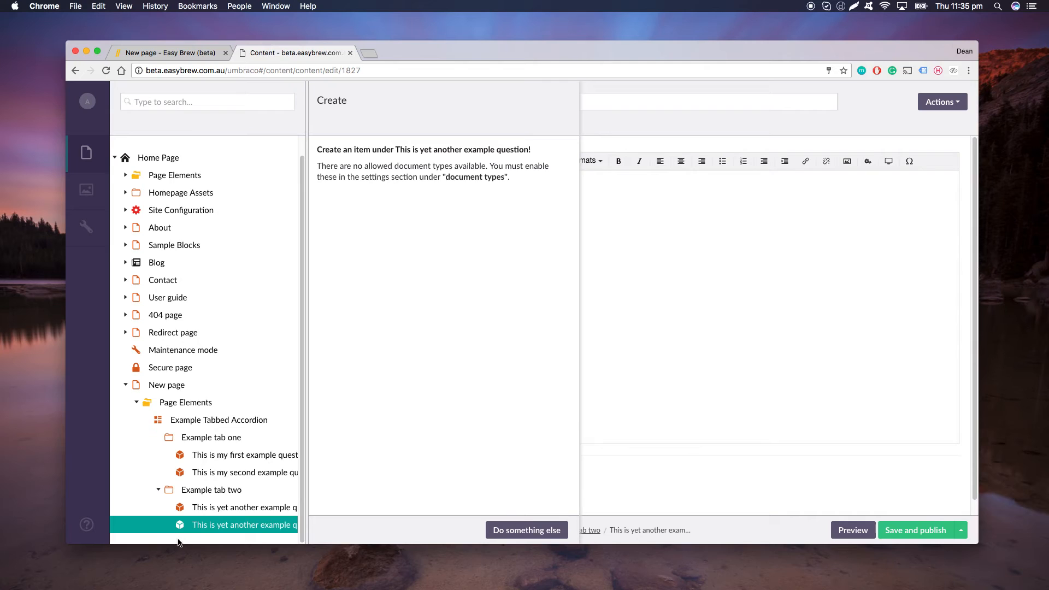
{"action": "left_click", "coordinate": [219, 507]}
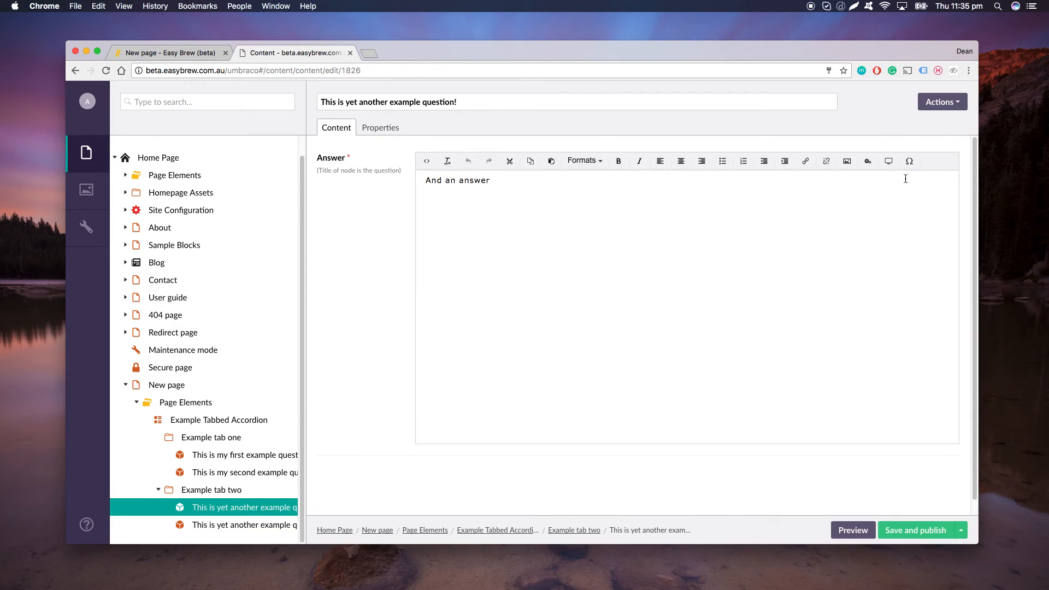
{"action": "left_click", "coordinate": [939, 107]}
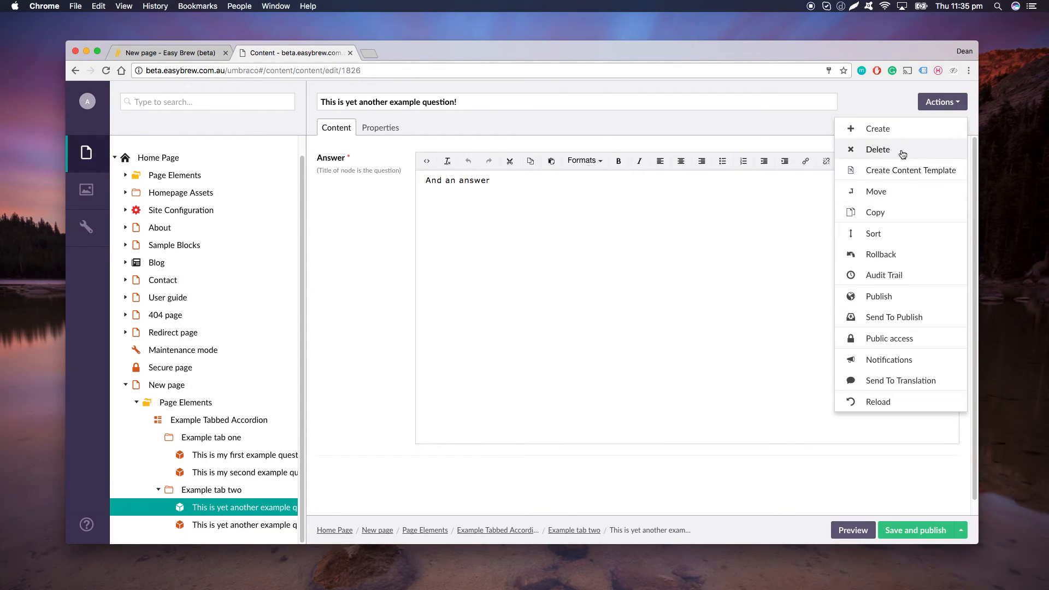
{"action": "left_click", "coordinate": [902, 146]}
{"action": "left_click", "coordinate": [379, 181]}
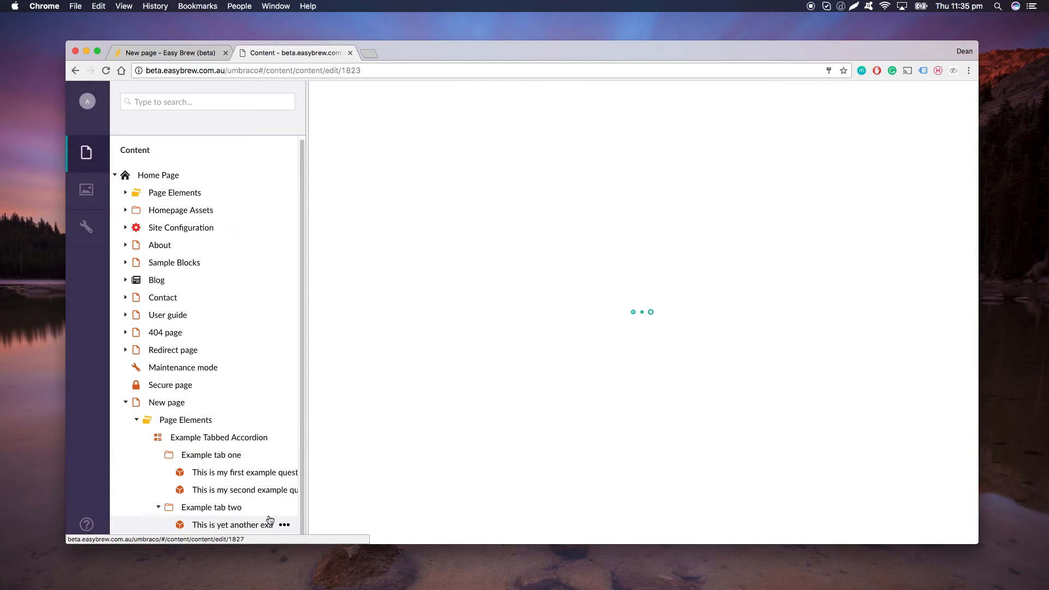
Step: Delete the FAQ item "This is yet another example question", the one without an exclamation mark, from Example tab two
{"action": "left_click", "coordinate": [276, 525]}
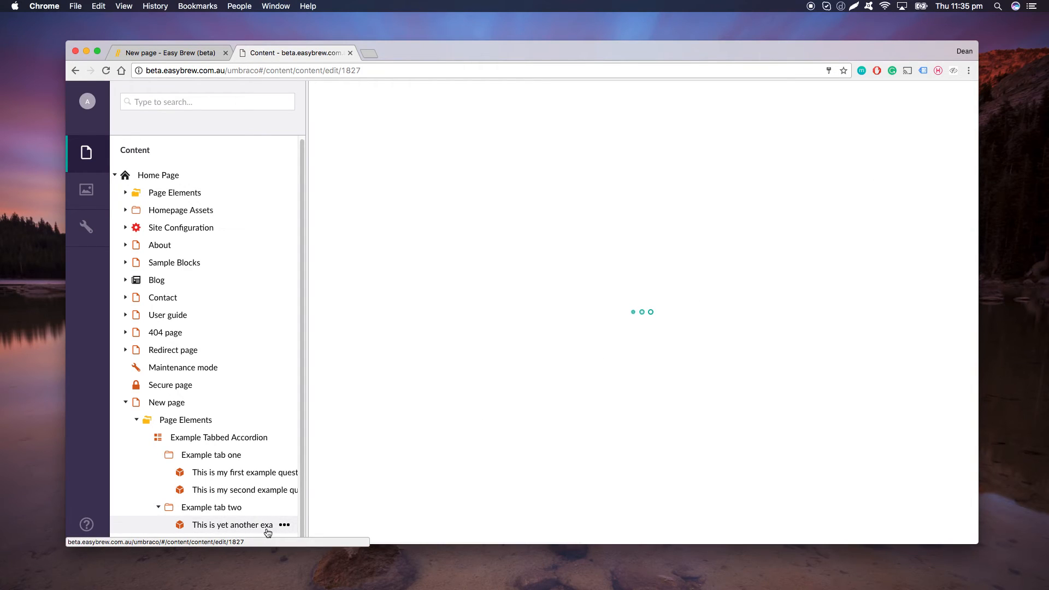
{"action": "left_click", "coordinate": [284, 524]}
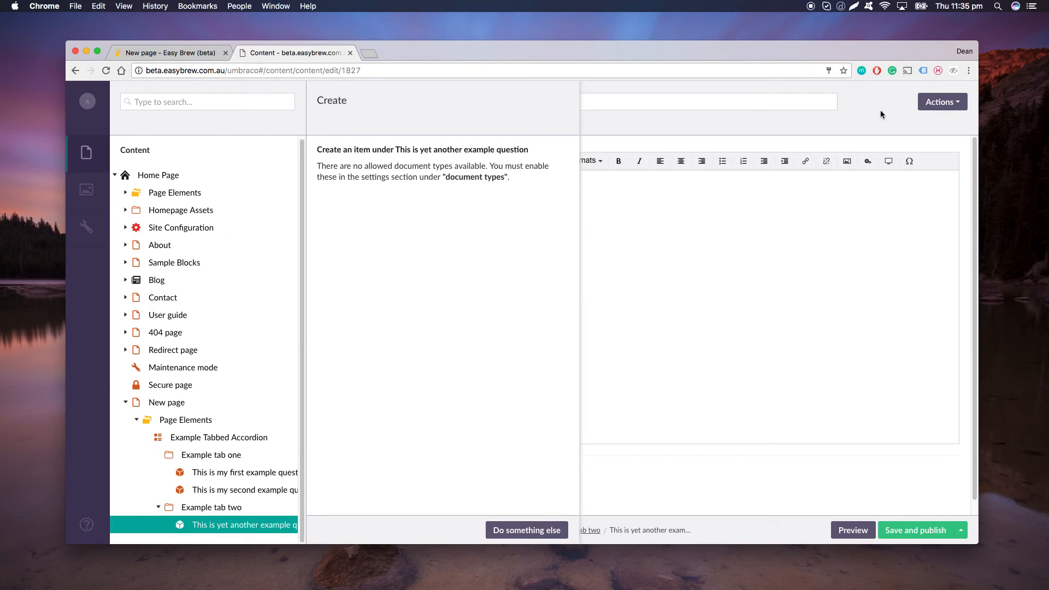
{"action": "left_click", "coordinate": [942, 105]}
{"action": "left_click", "coordinate": [927, 155]}
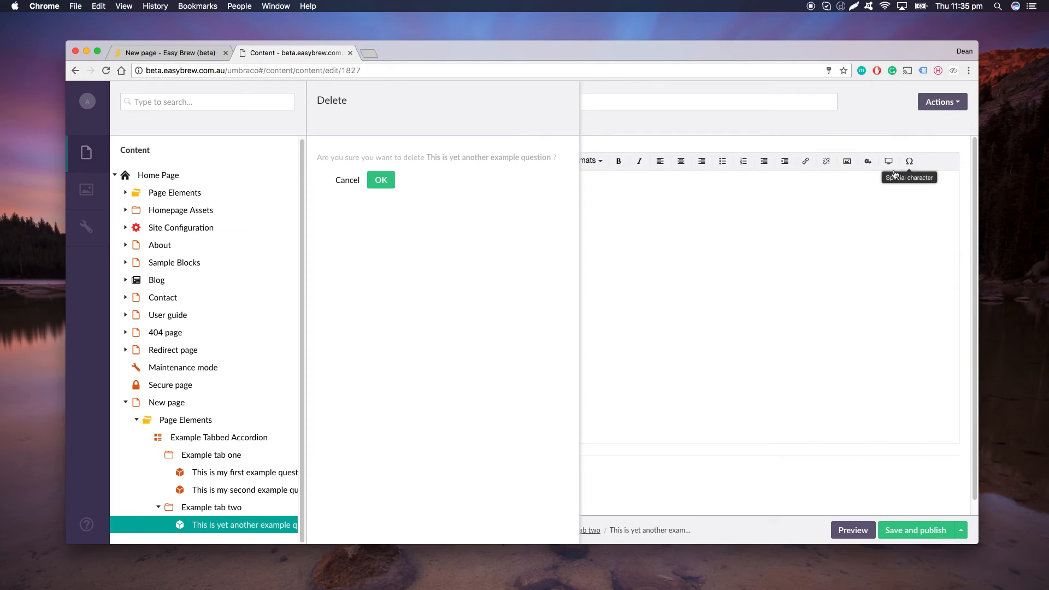
{"action": "left_click", "coordinate": [380, 180]}
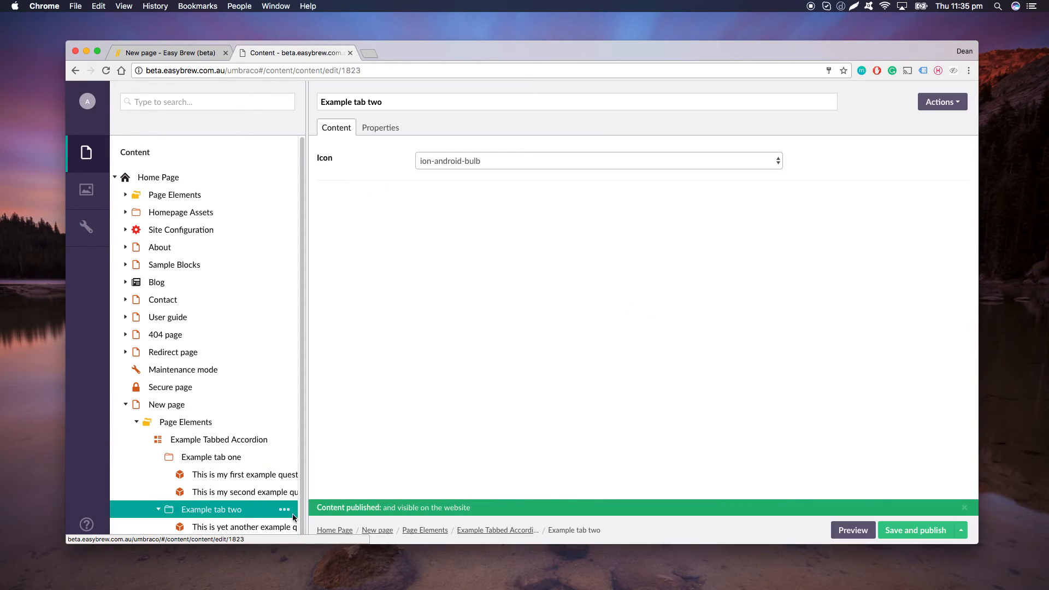
Step: Delete the duplicate "This is yet another example question!" item still listed under Example tab two
{"action": "left_click", "coordinate": [256, 533]}
{"action": "left_click", "coordinate": [961, 105]}
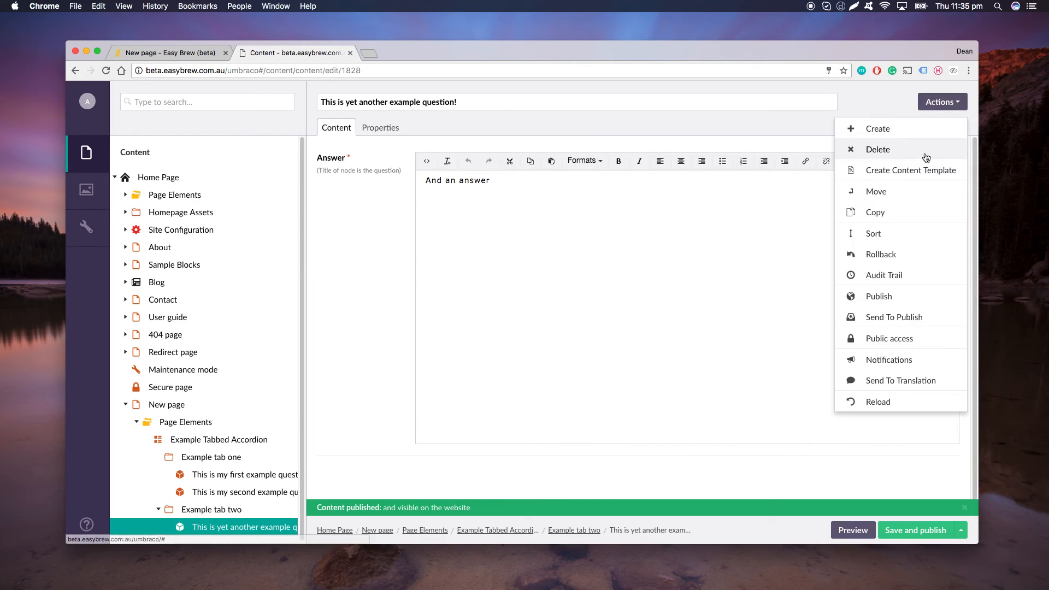
{"action": "left_click", "coordinate": [926, 157]}
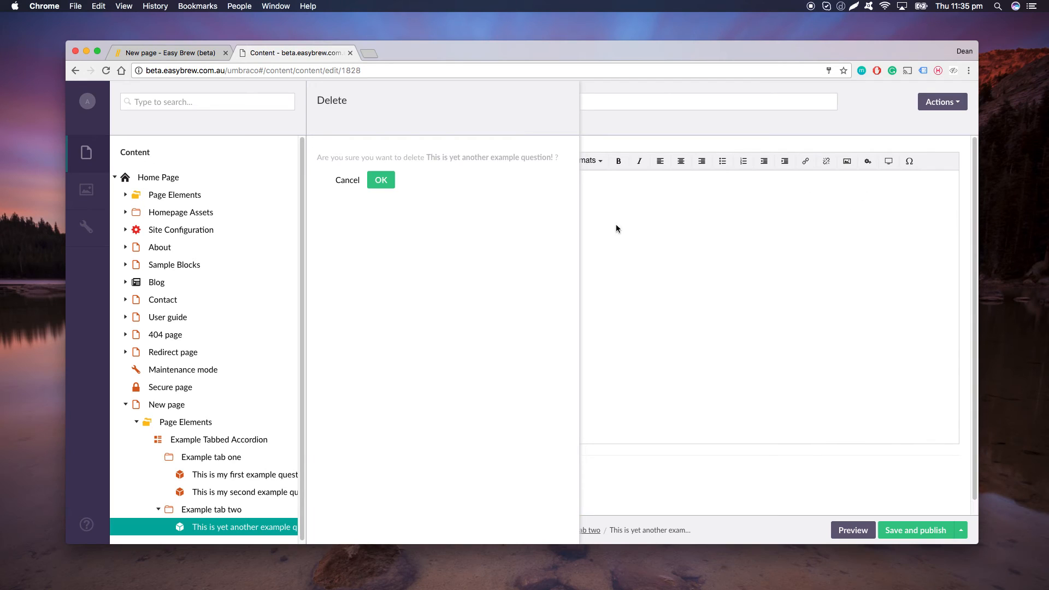
{"action": "left_click", "coordinate": [381, 180]}
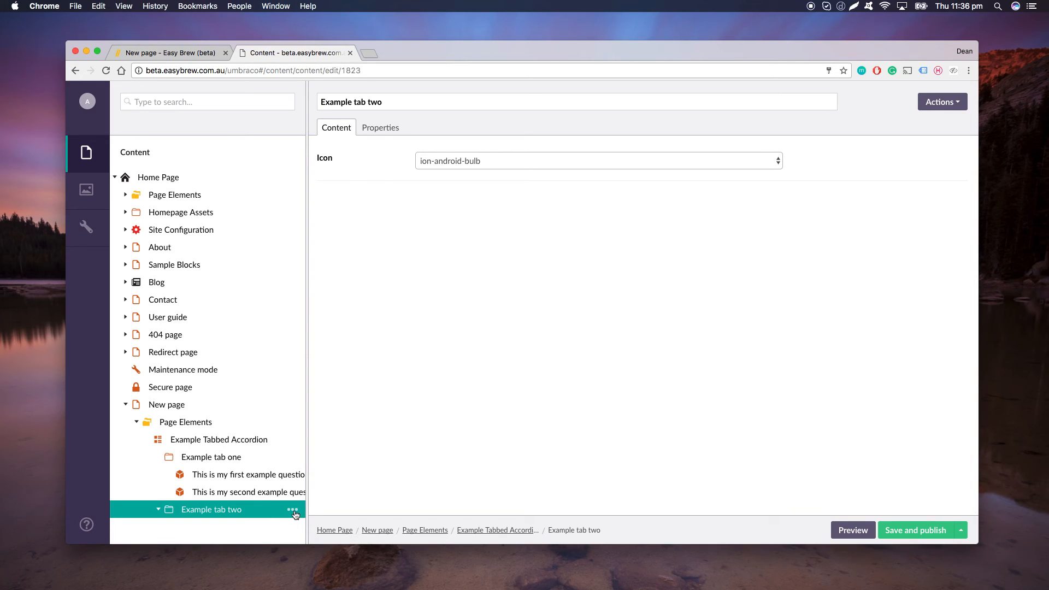
{"action": "left_click", "coordinate": [257, 475]}
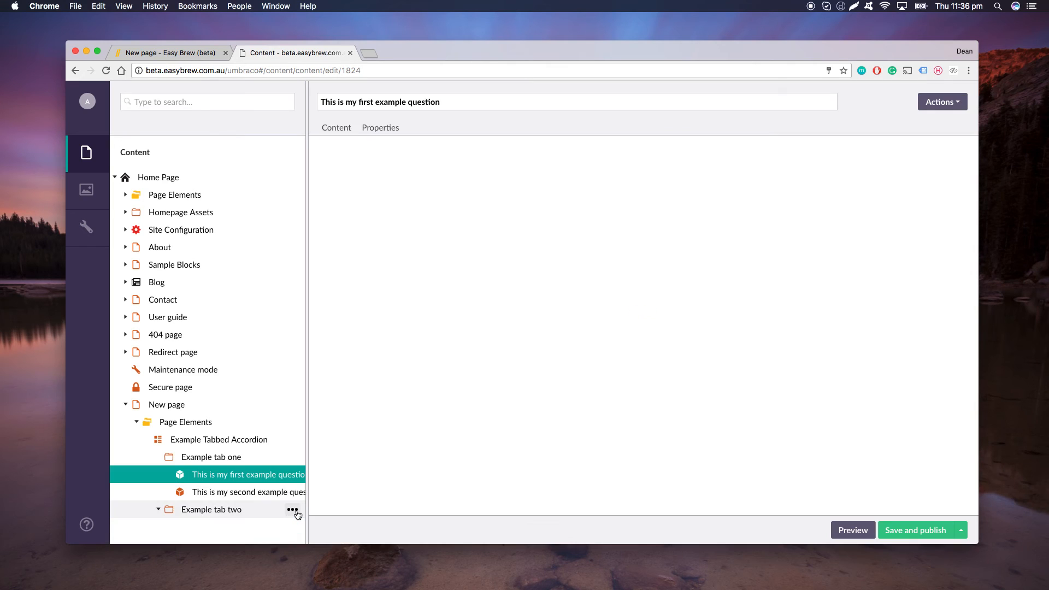
{"action": "left_click", "coordinate": [293, 510]}
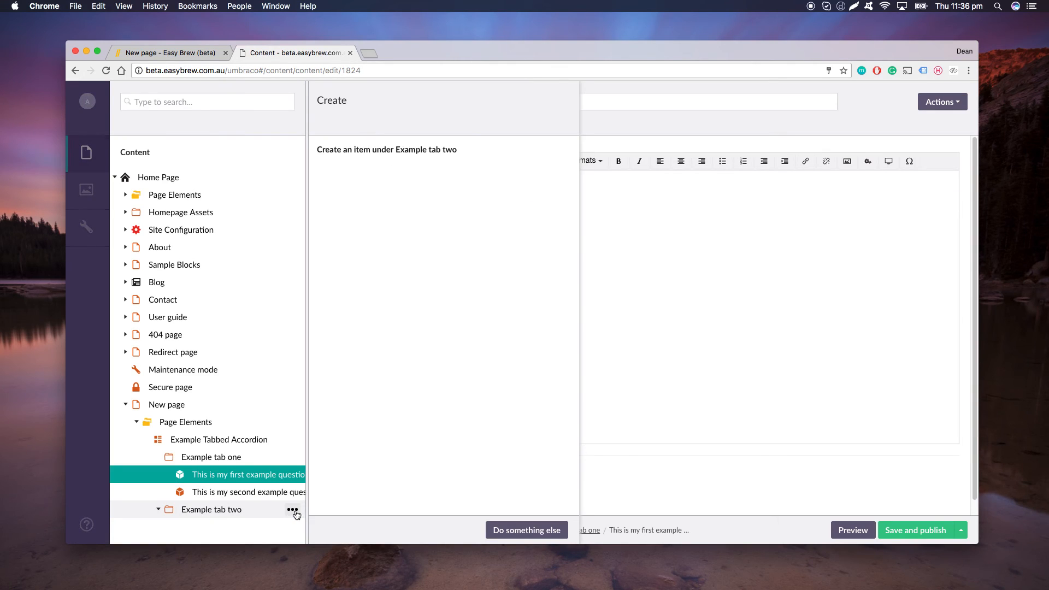
{"action": "left_click", "coordinate": [243, 441]}
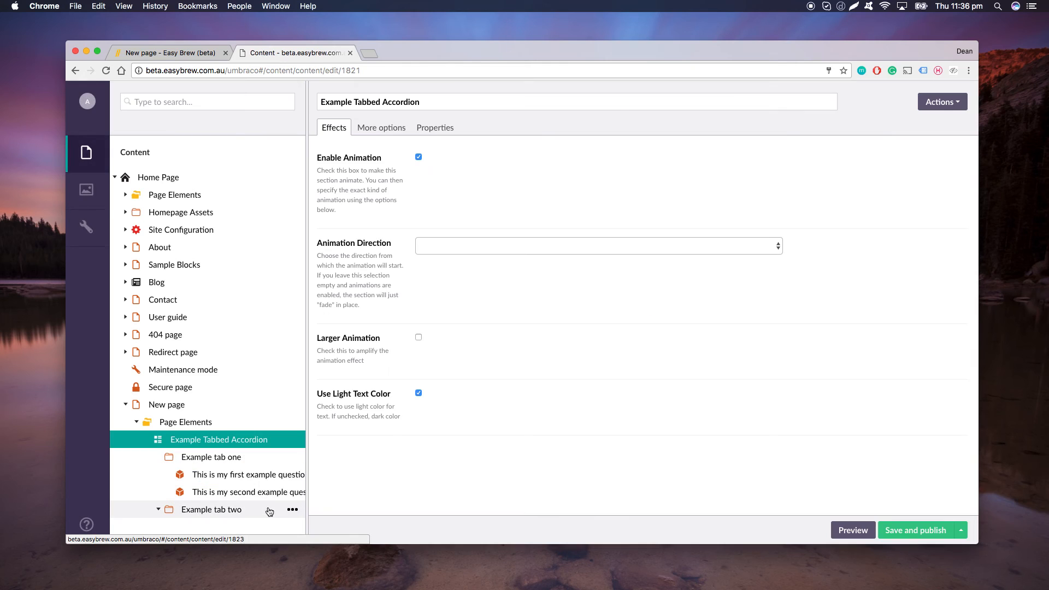
Step: Add an FAQ Item to Example tab two and name it "This is yet another example question"
{"action": "left_click", "coordinate": [293, 511]}
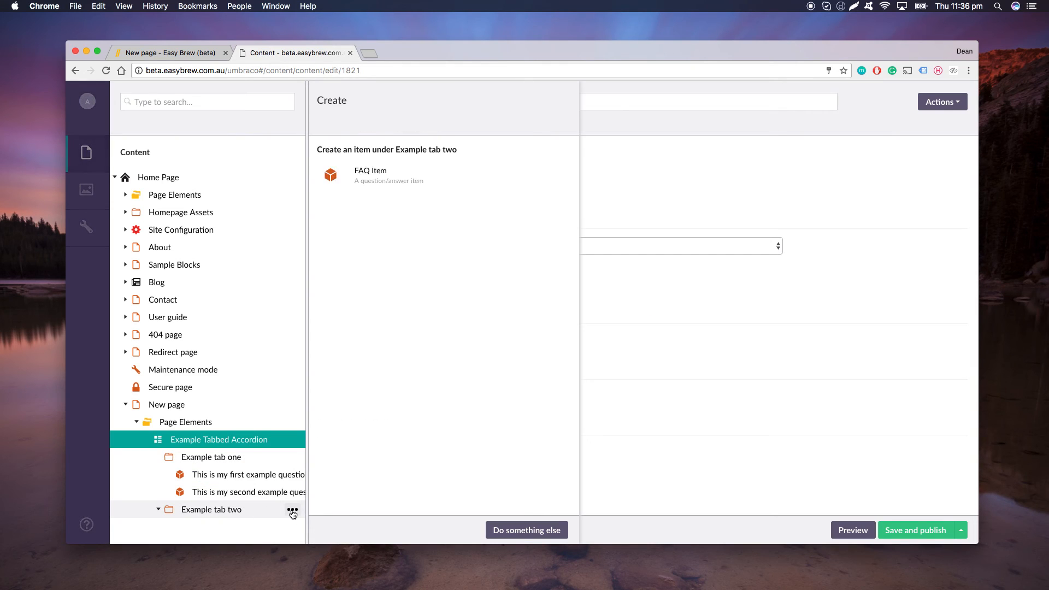
{"action": "left_click", "coordinate": [394, 171]}
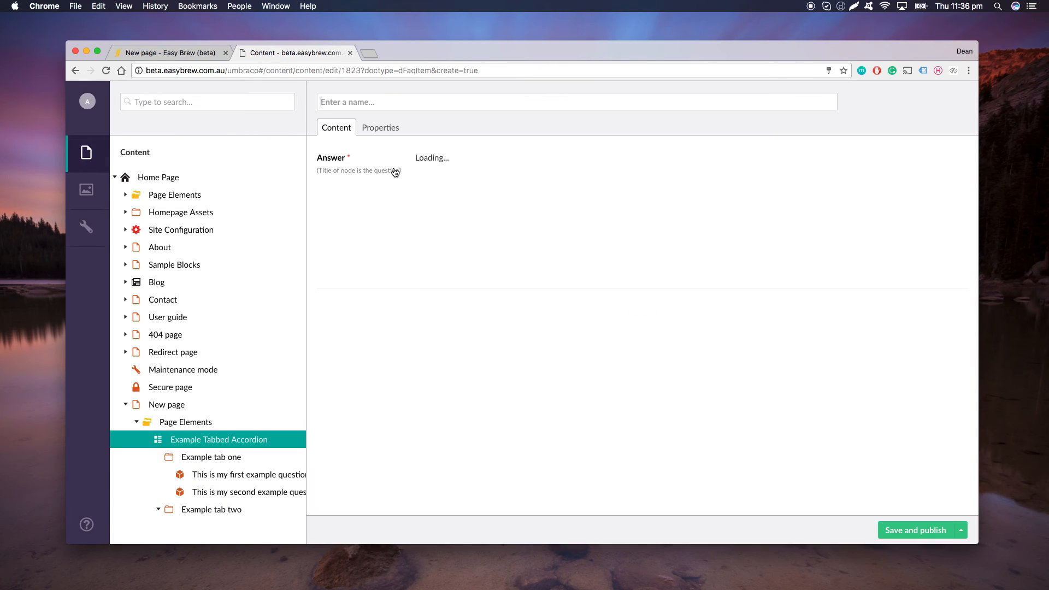
{"action": "left_click", "coordinate": [390, 104]}
{"action": "type", "text": "Th"}
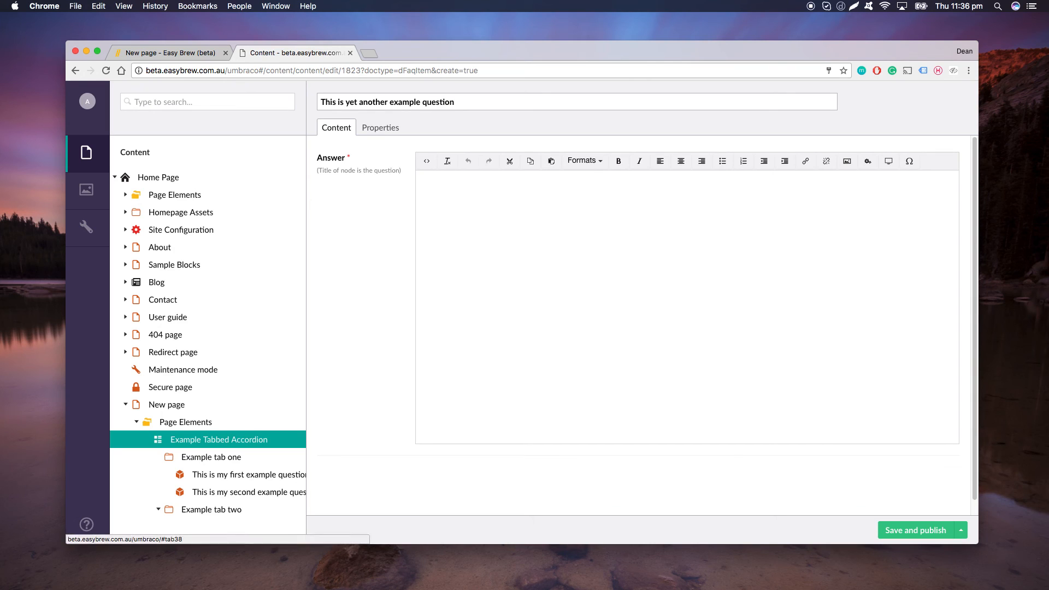
Step: Enter "Another answer" as the new question's answer, and save and publish the item
{"action": "left_click", "coordinate": [467, 309]}
{"action": "type", "text": "Another answer"}
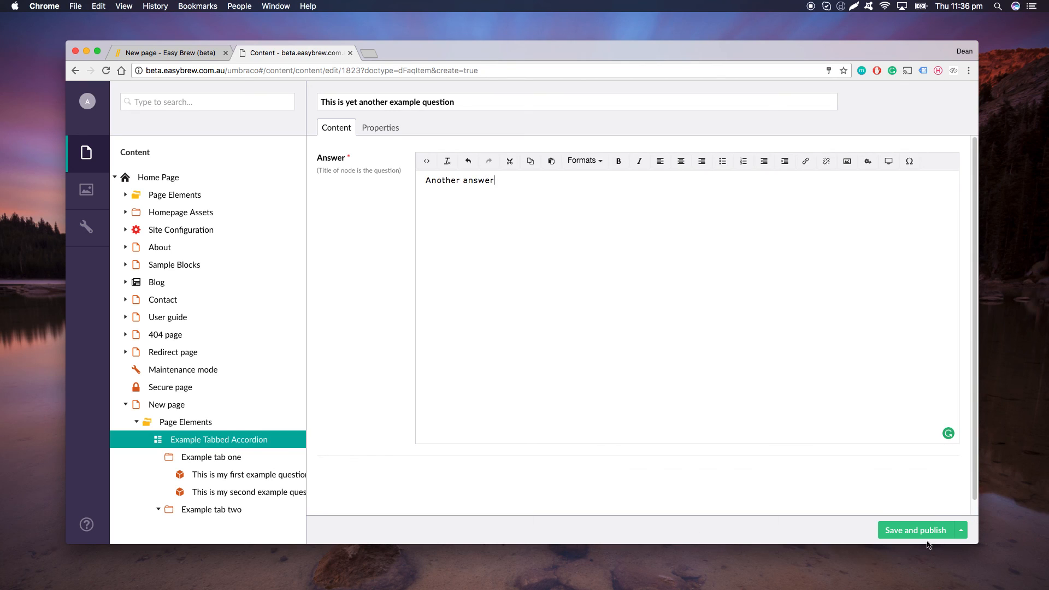
{"action": "left_click", "coordinate": [944, 532]}
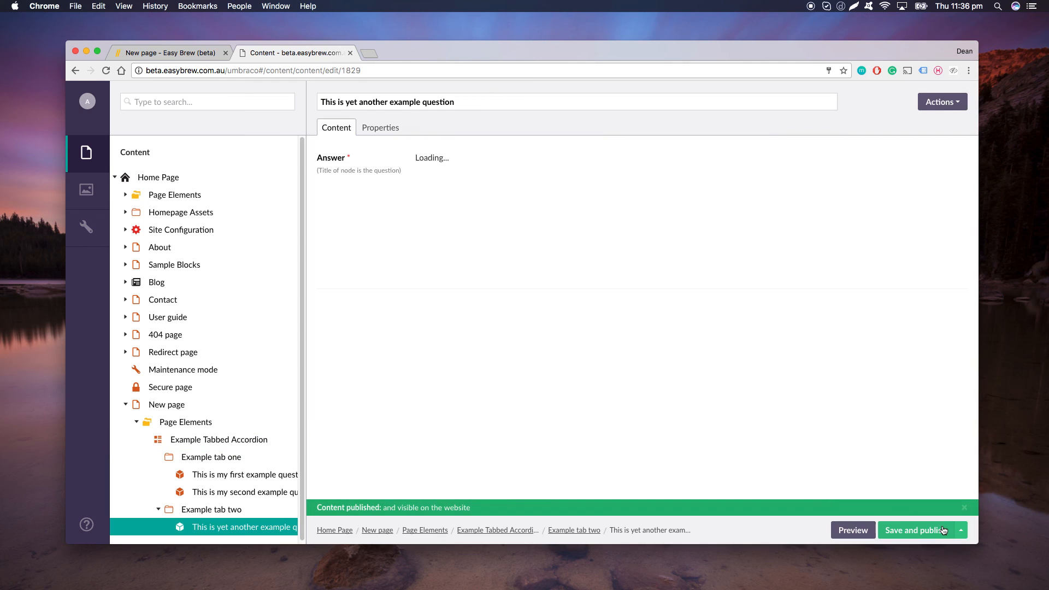
Step: Reload New page on the website, and expand and collapse the question in Example tab two to check its answer
{"action": "left_click", "coordinate": [175, 52]}
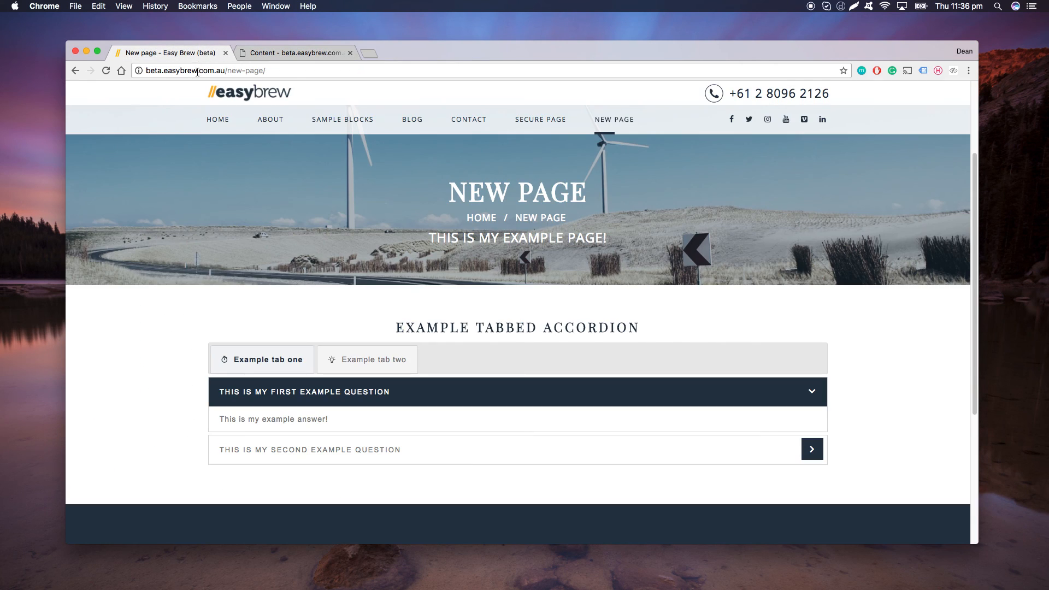
{"action": "left_click", "coordinate": [108, 72]}
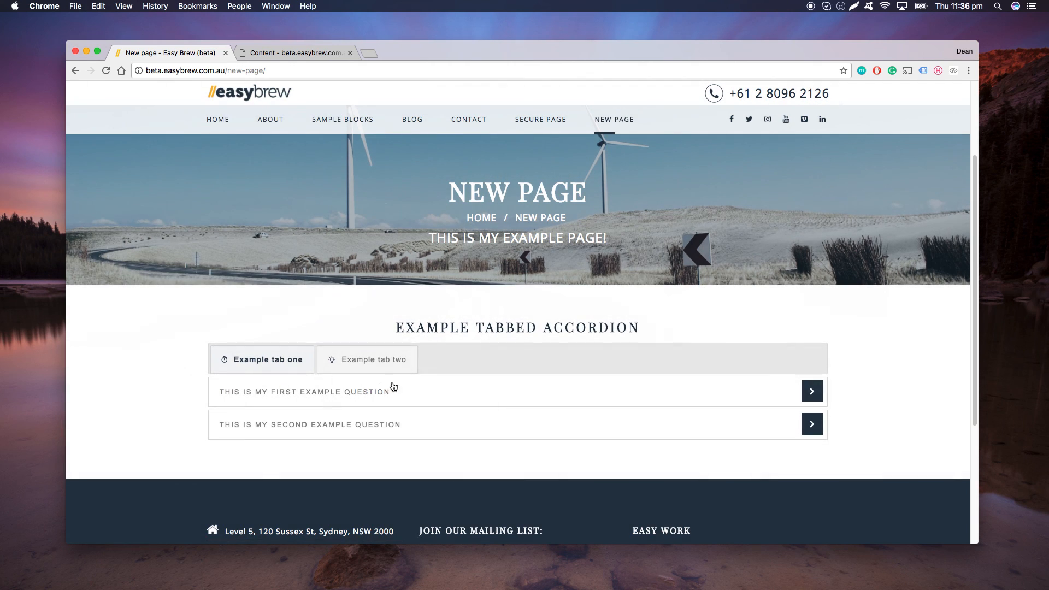
{"action": "left_click", "coordinate": [381, 358]}
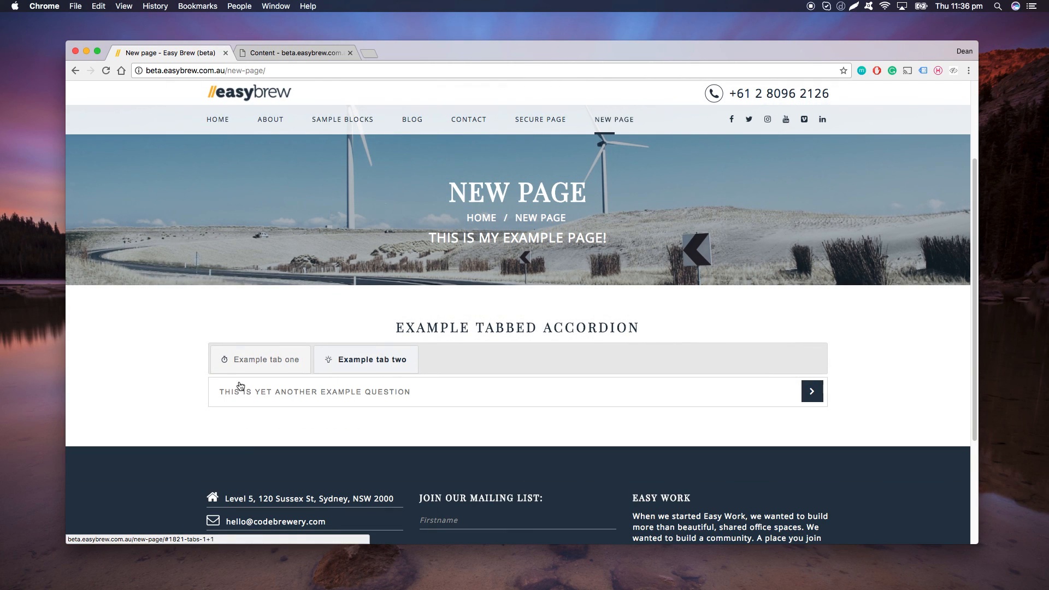
{"action": "left_click", "coordinate": [812, 391]}
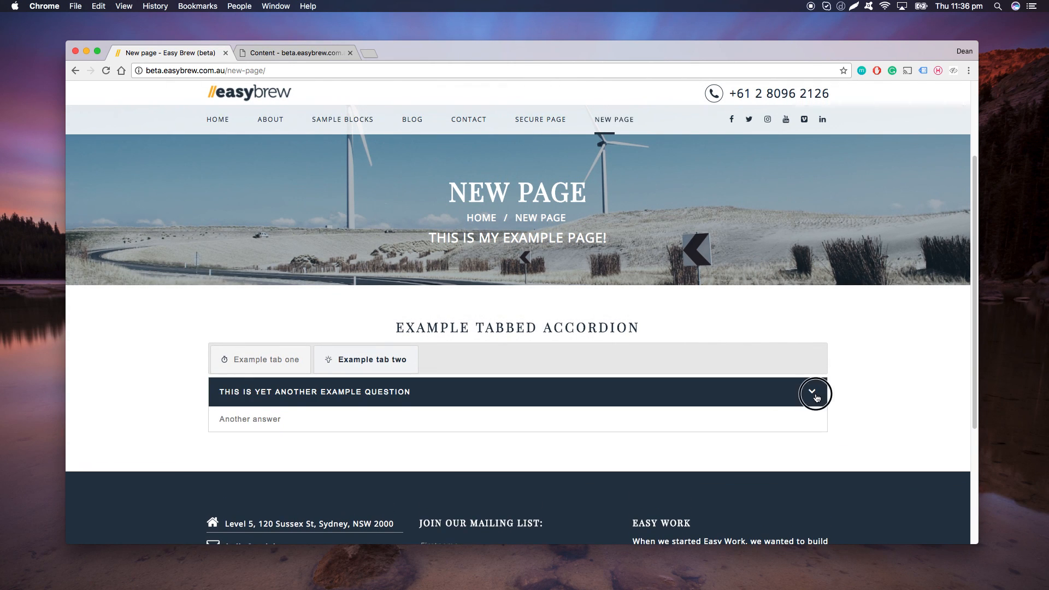
{"action": "left_click", "coordinate": [813, 391]}
Step: Alternate between Example tab one and Example tab two to check how the accordion switches, ending on Example tab two
{"action": "left_click", "coordinate": [263, 364]}
{"action": "left_click", "coordinate": [350, 360]}
{"action": "left_click", "coordinate": [279, 360]}
{"action": "left_click", "coordinate": [360, 370]}
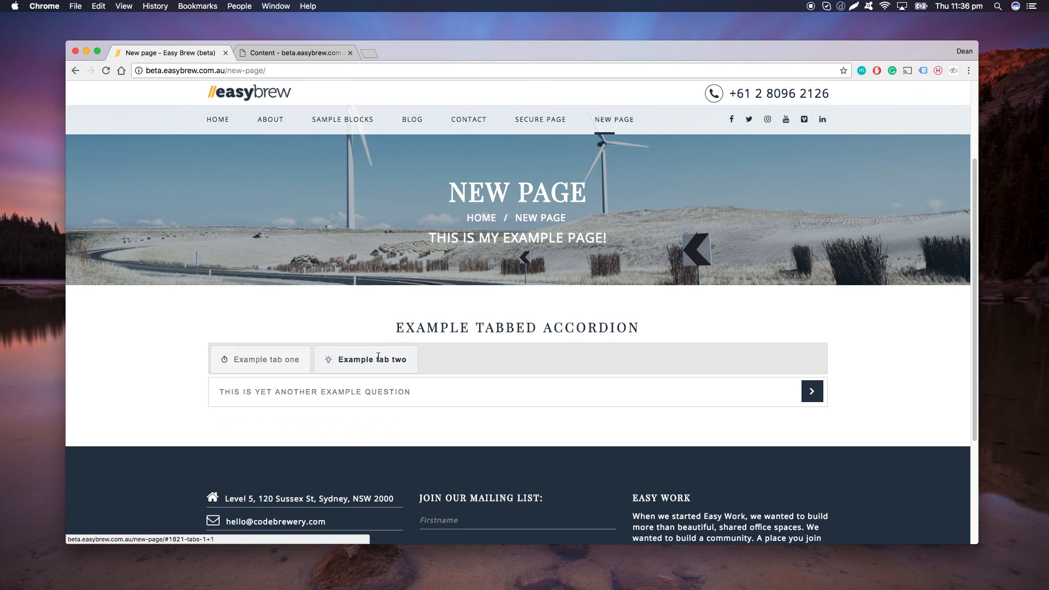